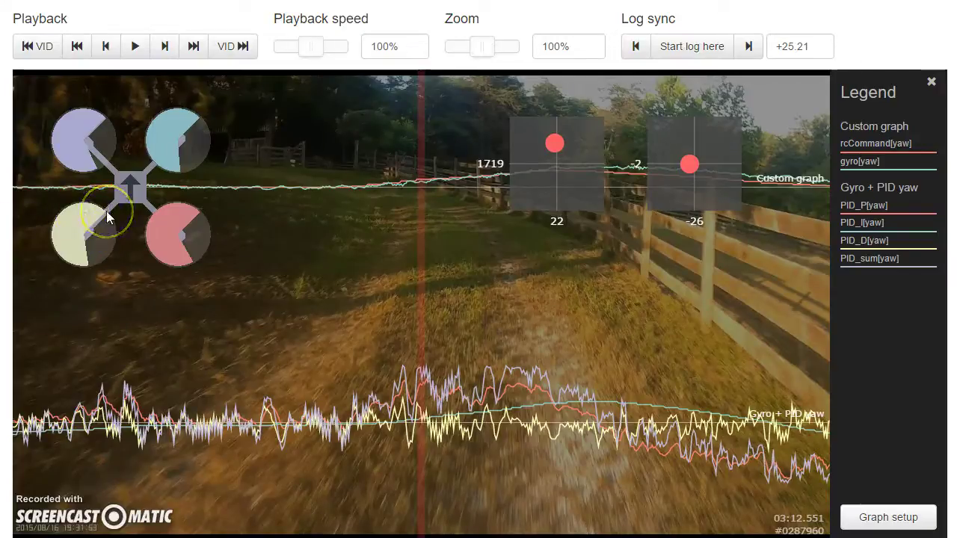
Play the synced log and flight video from 03:12 through the turn, pausing near 03:18.
left_click(135, 48)
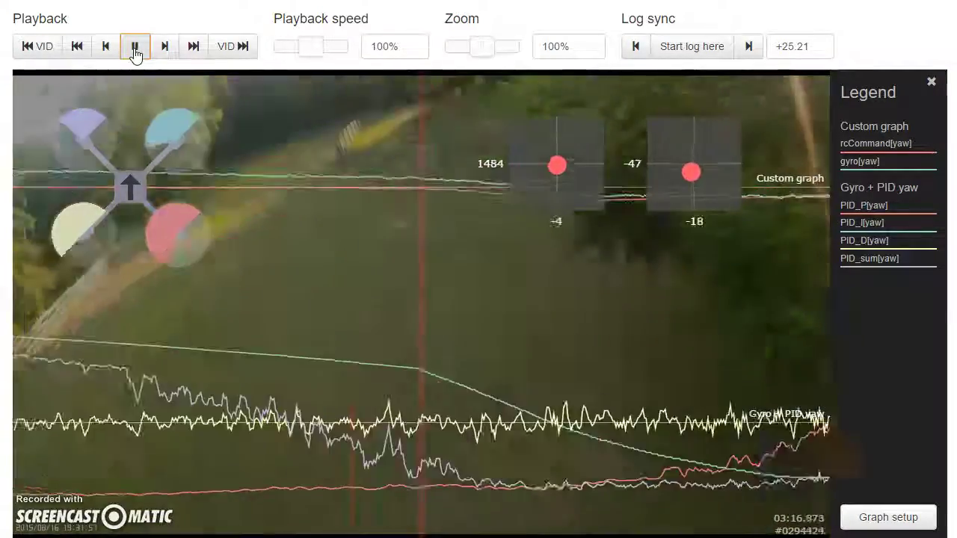
left_click(135, 48)
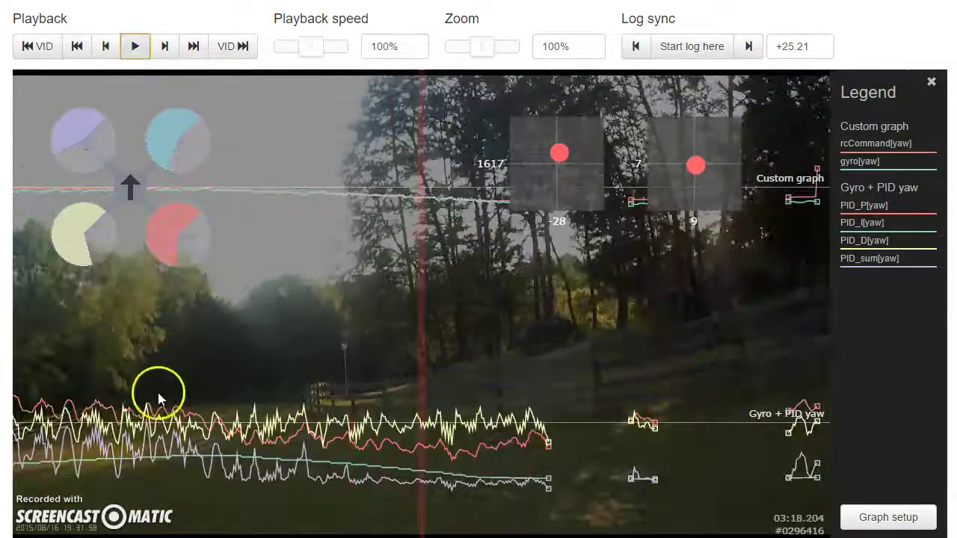
Scrub back to about 03:13, drop playback speed to 30%, and resume playing.
left_click_drag(133, 393, 923, 406)
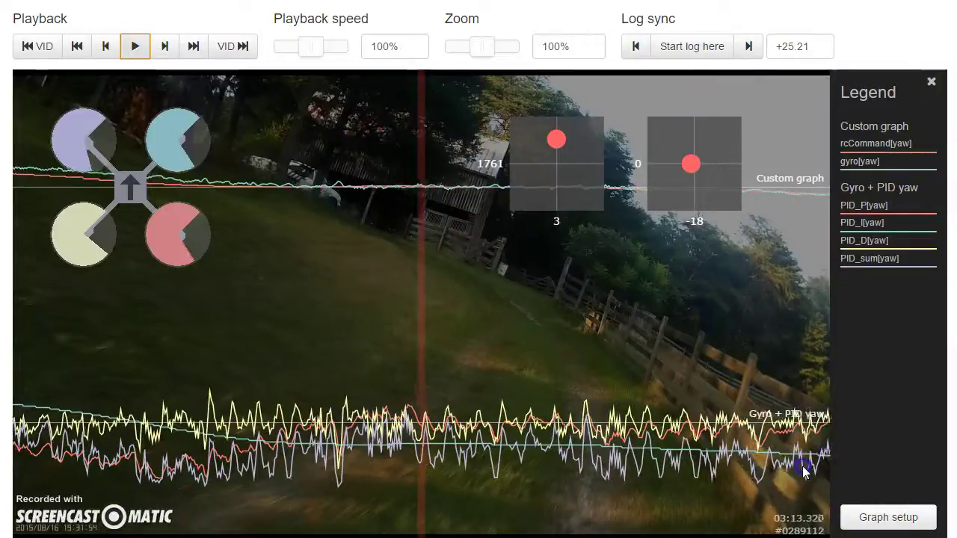
left_click_drag(313, 51, 286, 49)
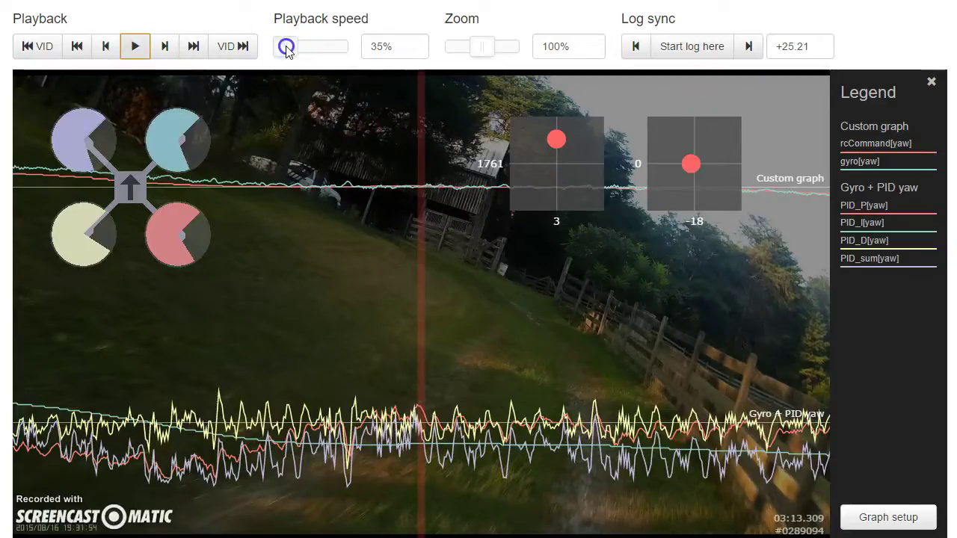
left_click_drag(286, 49, 283, 48)
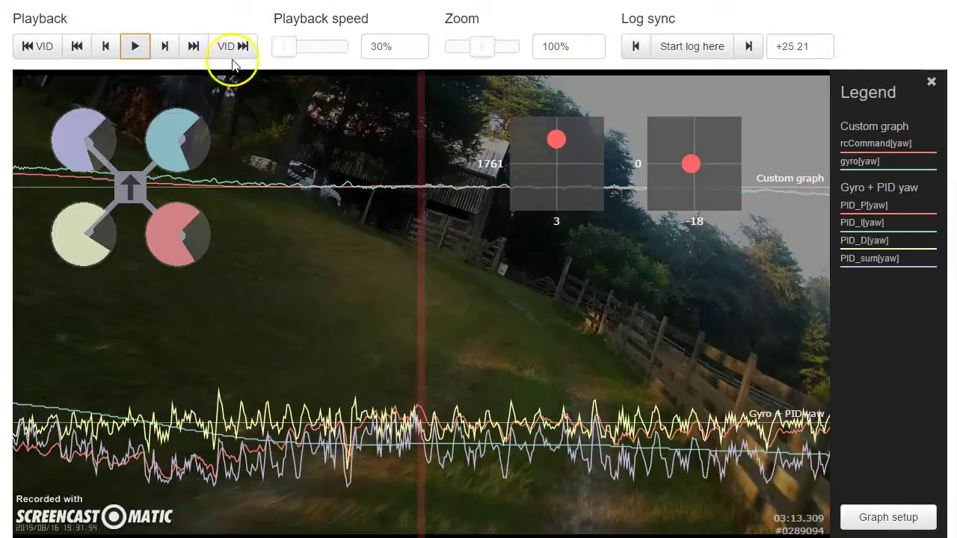
left_click(132, 46)
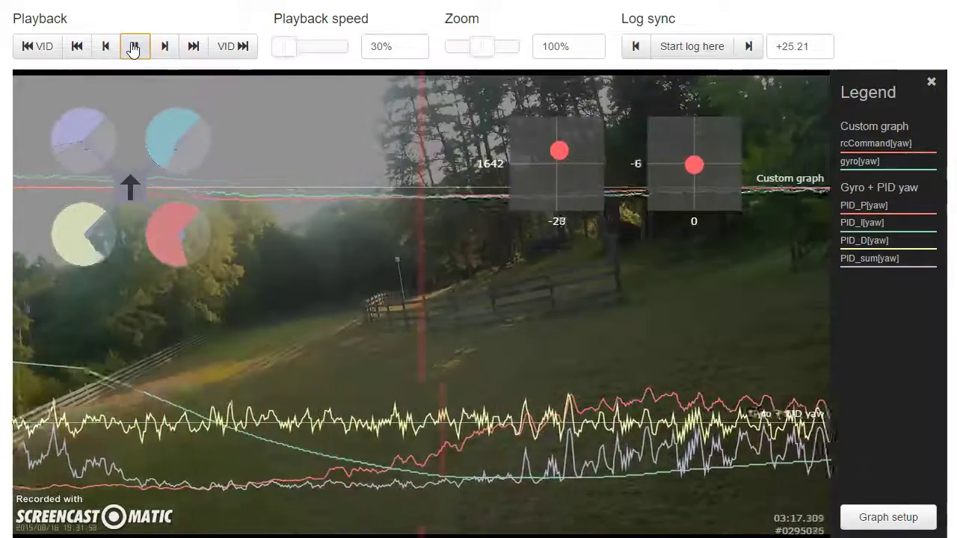
Pause, seek back before the turn, and replay it, pausing just after the turn.
left_click(132, 49)
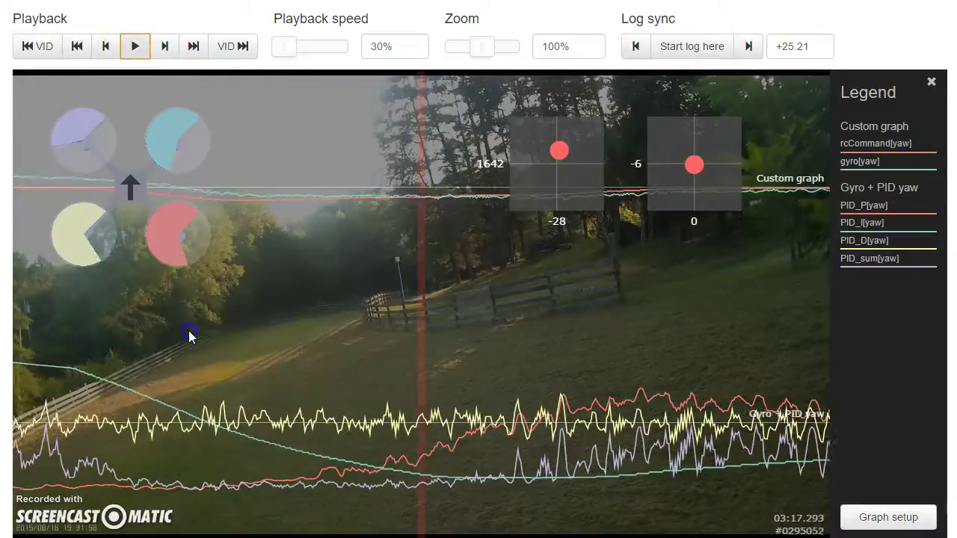
mouse_move(188, 331)
left_mouse_down()
mouse_move(438, 344)
mouse_move(827, 324)
left_mouse_up()
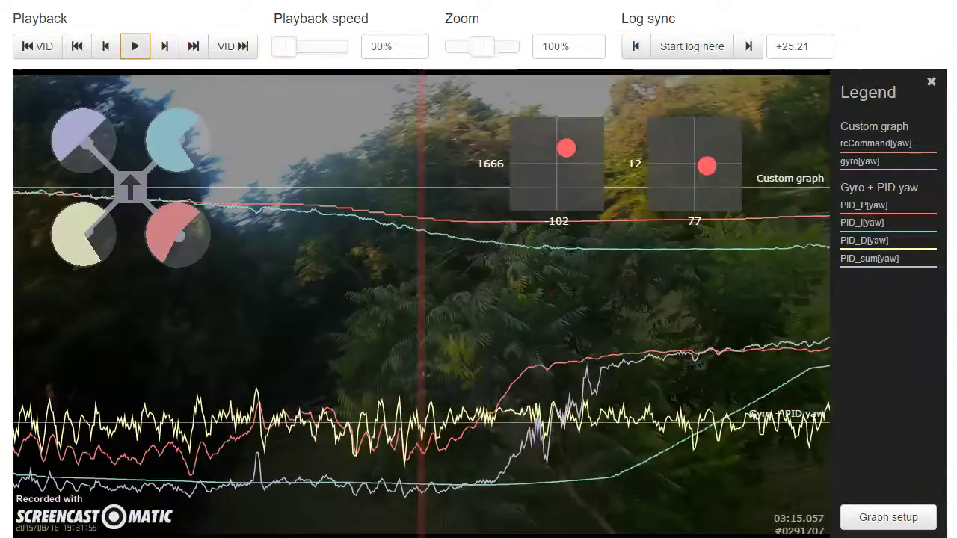
left_click(135, 47)
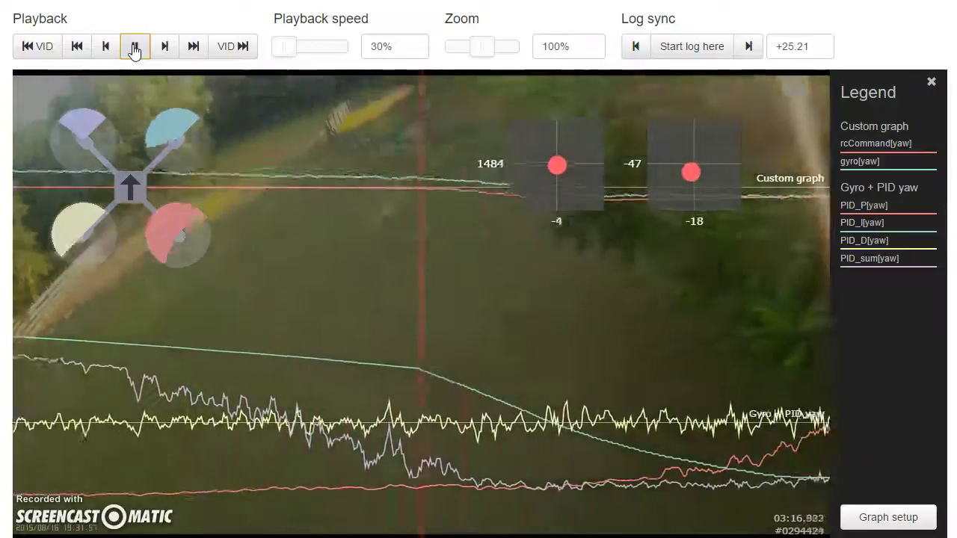
left_click(134, 46)
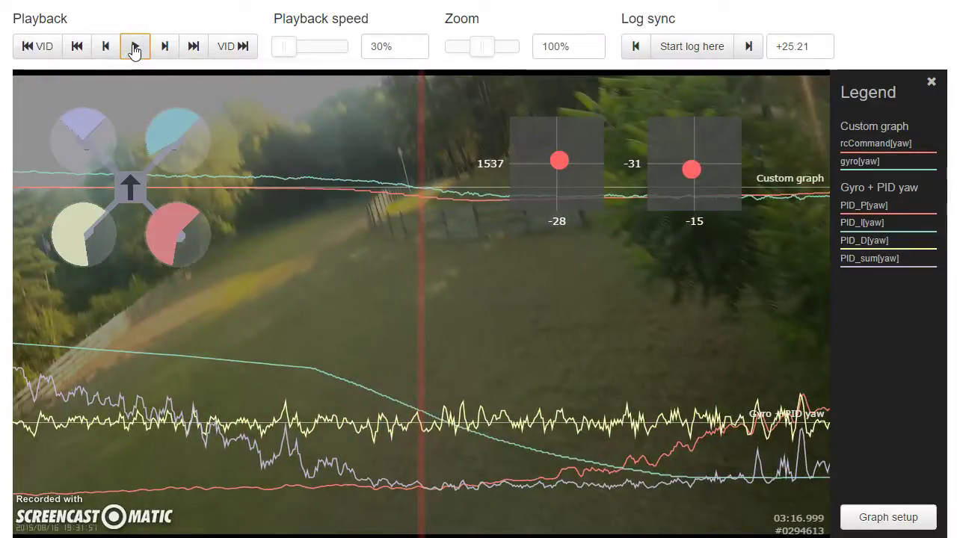
Scrub the yaw traces back and forth through the turn, ending near 03:15.2.
left_click(271, 314)
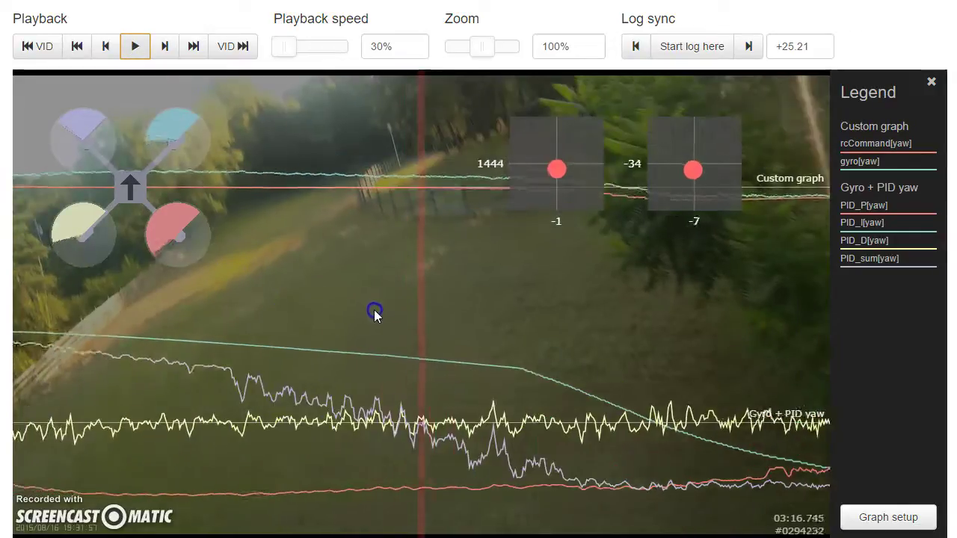
left_click_drag(271, 314, 449, 314)
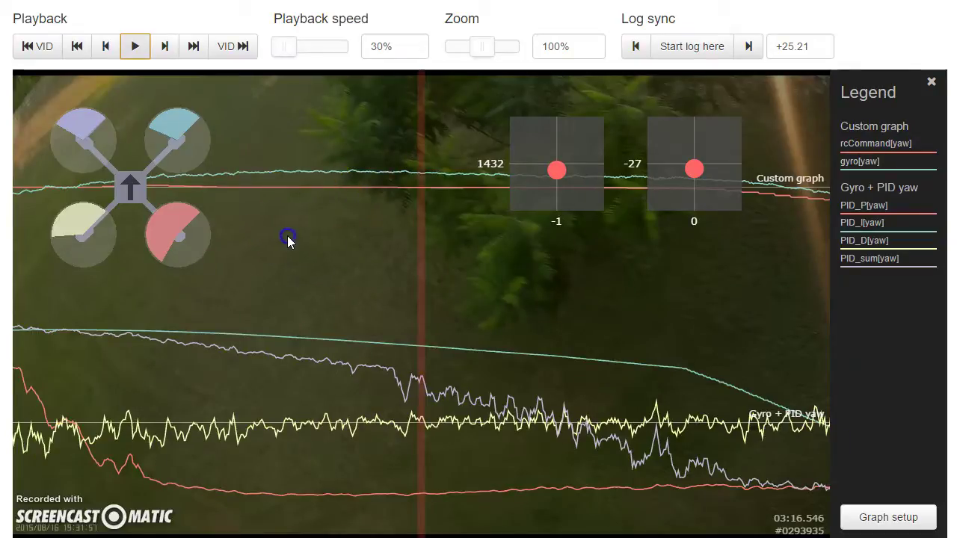
left_click_drag(289, 238, 171, 235)
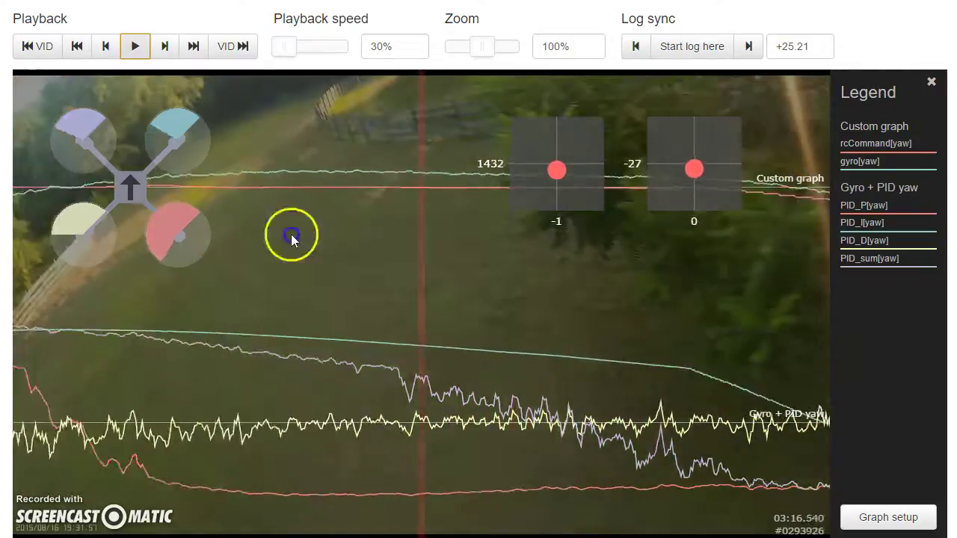
mouse_move(300, 230)
left_mouse_down()
mouse_move(554, 243)
mouse_move(168, 245)
mouse_move(614, 246)
left_mouse_up()
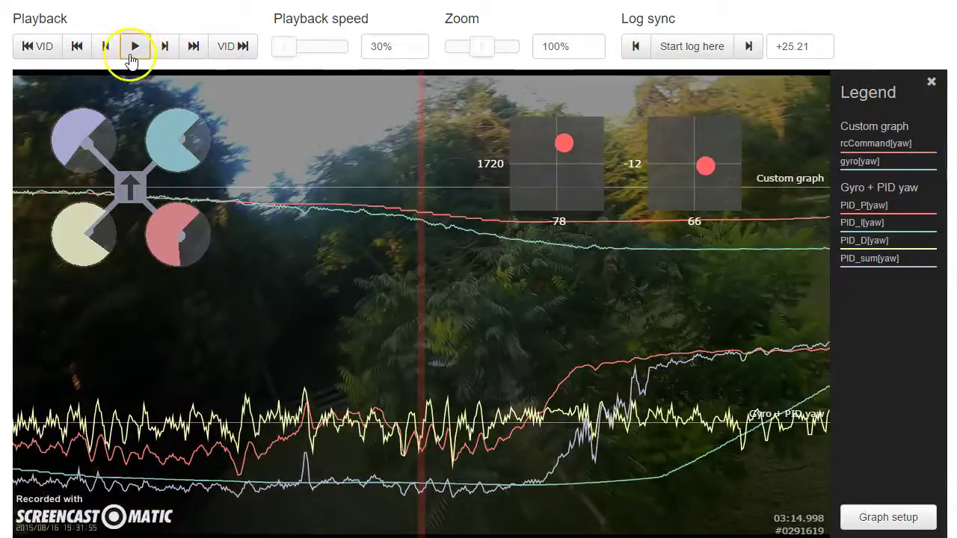
Replay the turn at 30%, pause near 03:16.8, and seek back to about 03:15.5.
left_click(135, 46)
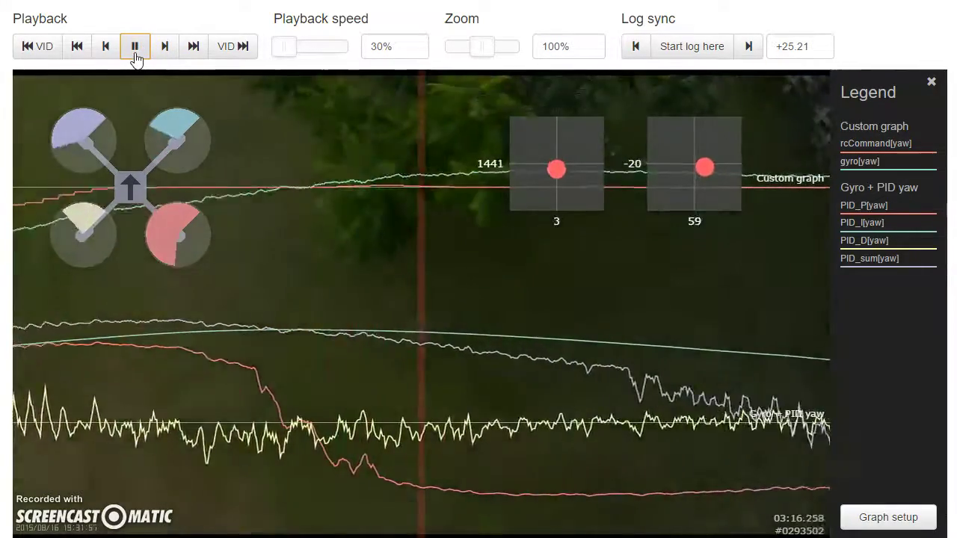
left_click(135, 47)
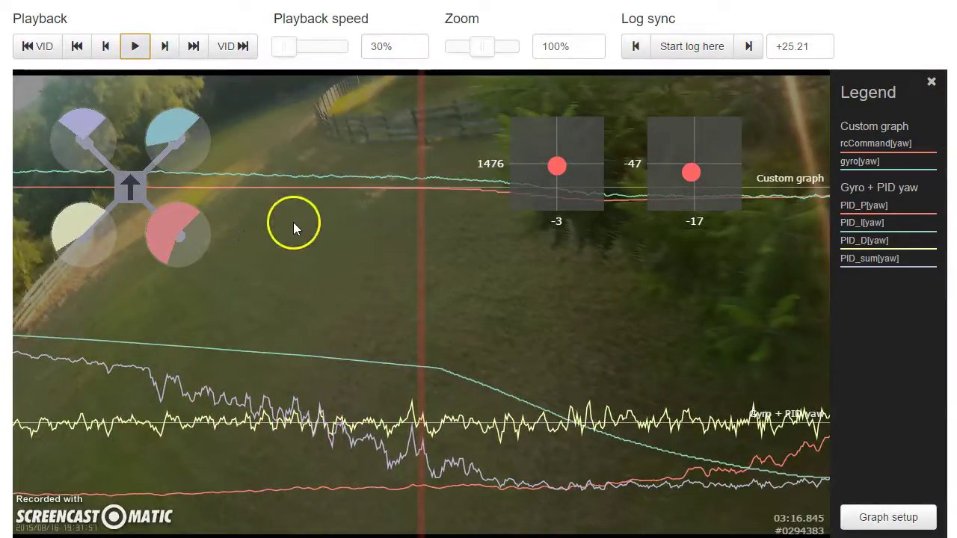
mouse_move(305, 260)
left_mouse_down()
mouse_move(441, 287)
mouse_move(598, 297)
mouse_move(573, 292)
left_mouse_up()
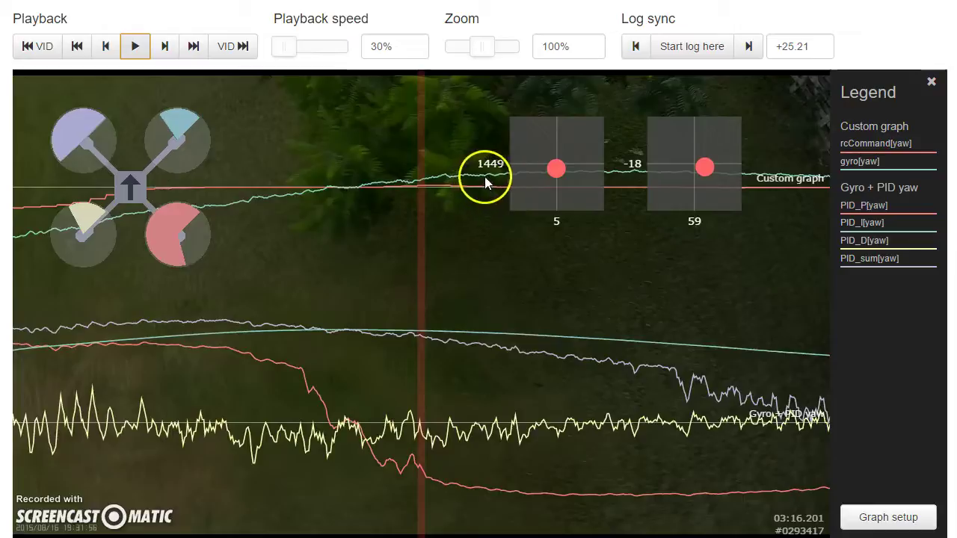
mouse_move(410, 256)
left_mouse_down()
mouse_move(779, 303)
mouse_move(726, 302)
left_mouse_up()
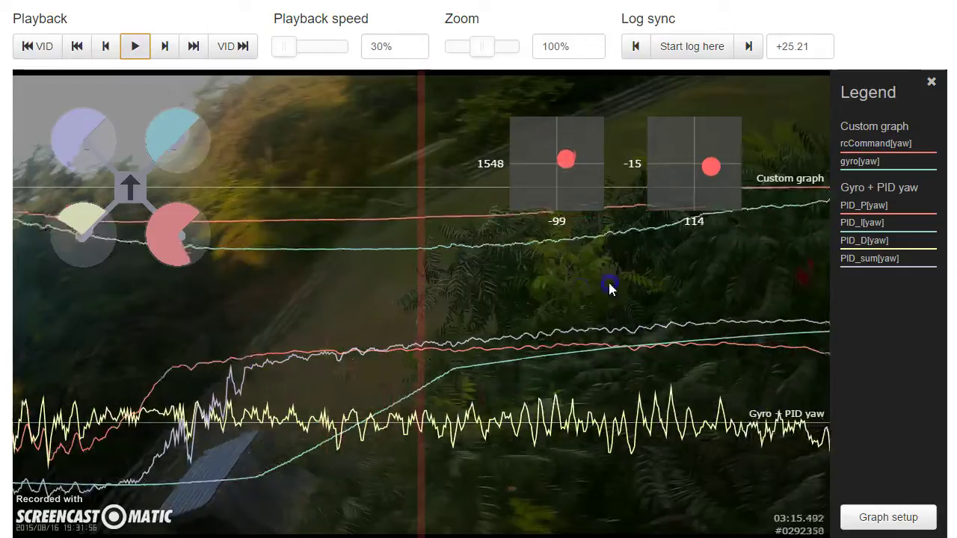
Scrub back before the turn, then step the yaw traces slowly forward into it.
left_click(360, 290)
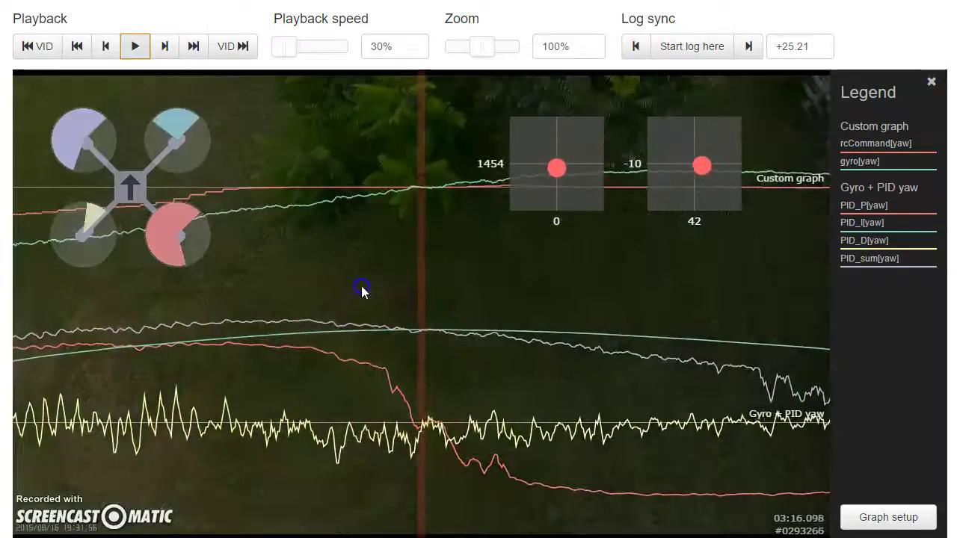
left_click_drag(359, 290, 450, 293)
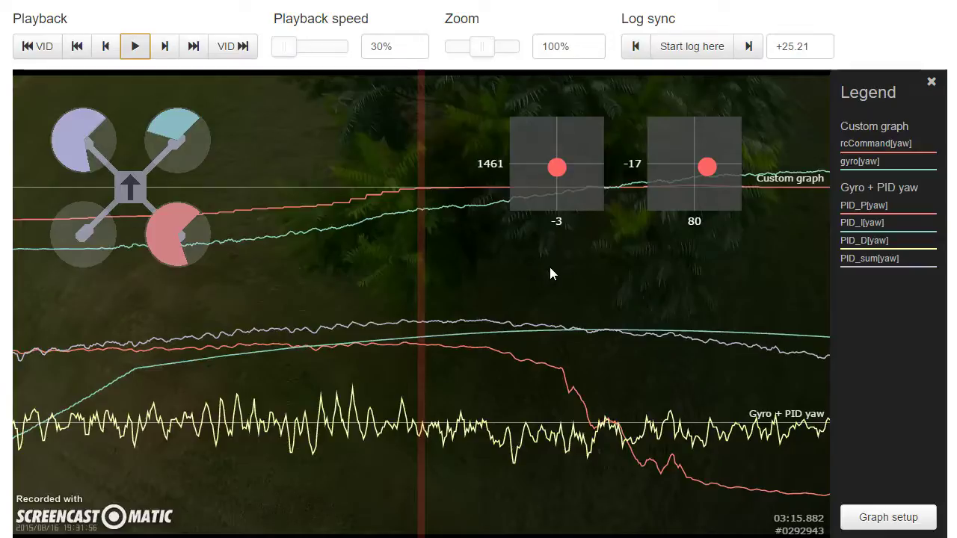
left_click_drag(549, 271, 388, 201)
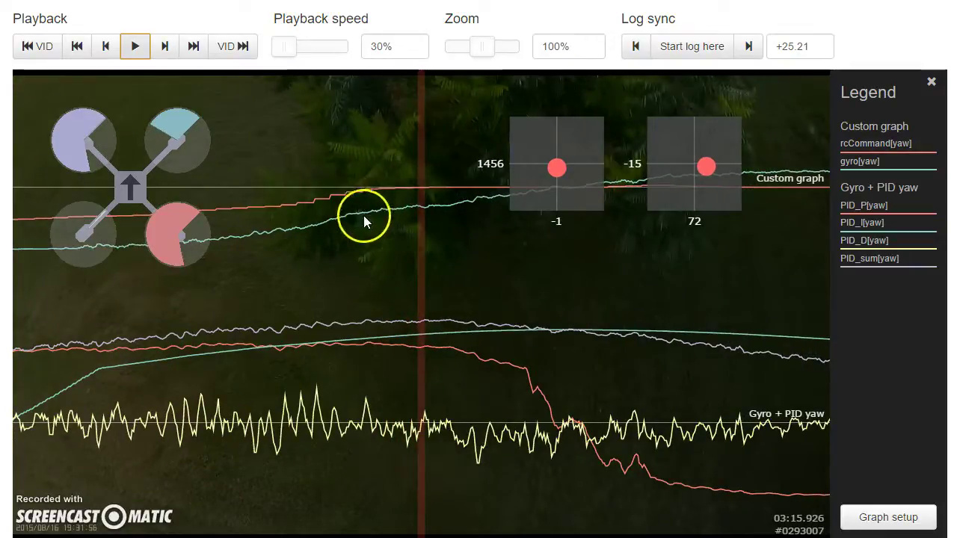
left_click_drag(458, 217, 449, 245)
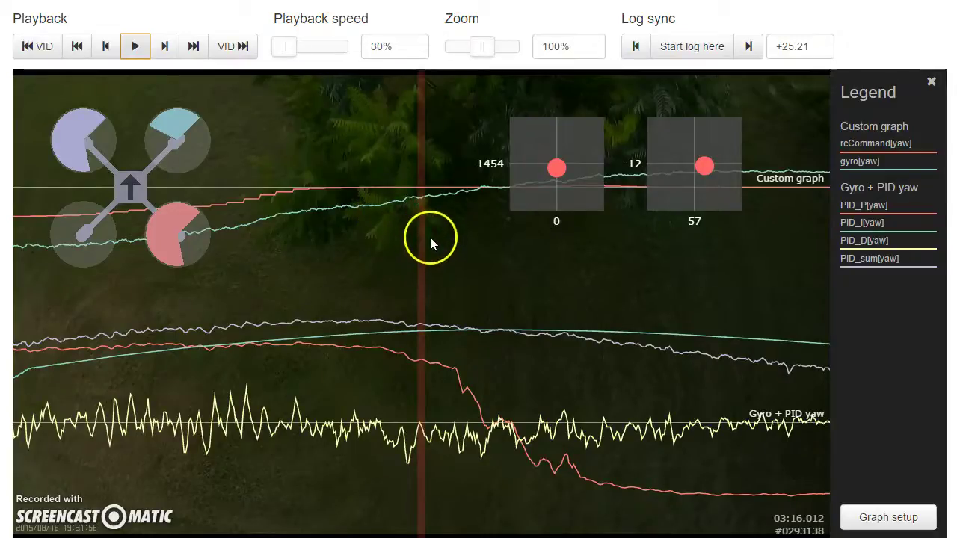
left_click_drag(435, 242, 335, 239)
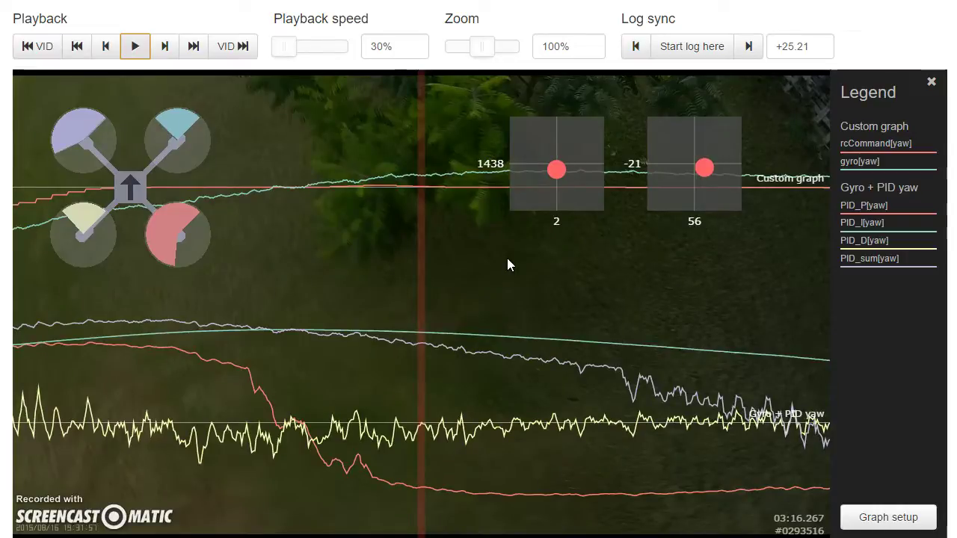
Advance the traces to the end of the turn, then rewind the log back before it.
left_click_drag(505, 261, 355, 262)
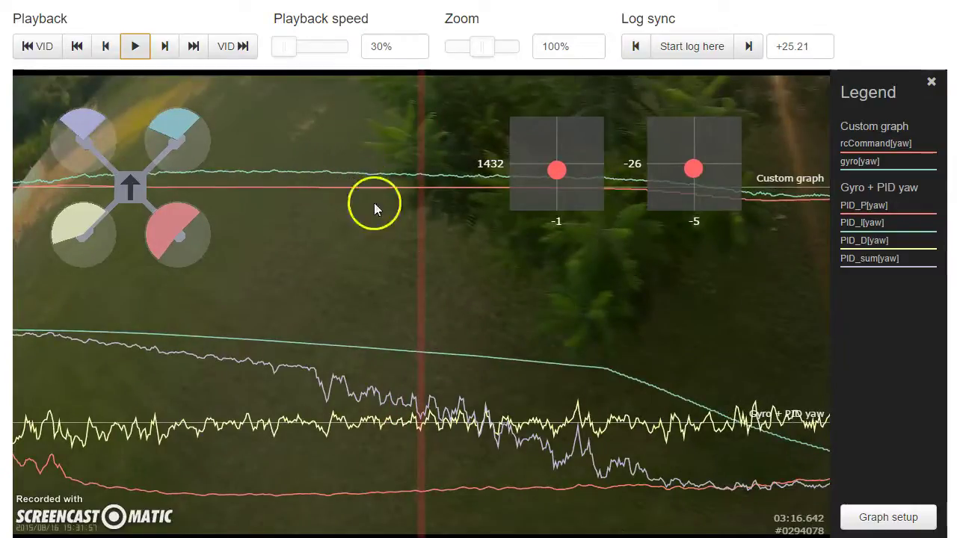
left_click_drag(624, 307, 517, 302)
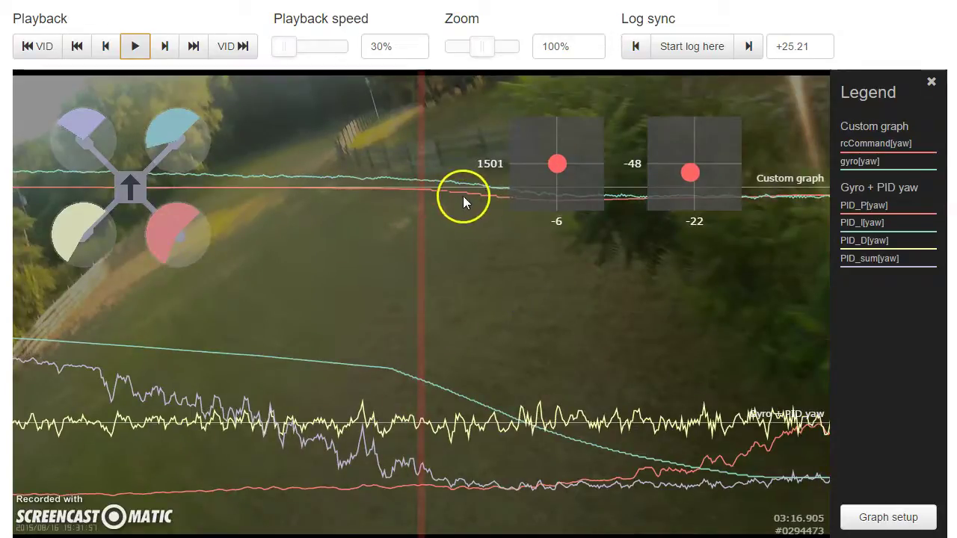
left_click_drag(517, 287, 471, 258)
mouse_move(321, 274)
left_mouse_down()
mouse_move(667, 282)
mouse_move(226, 280)
mouse_move(315, 276)
left_mouse_up()
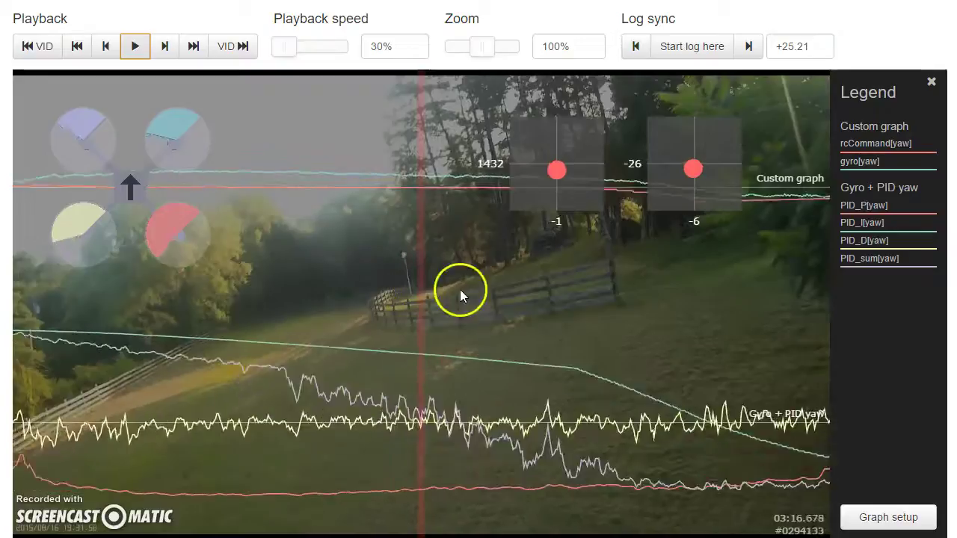
mouse_move(460, 289)
left_mouse_down()
mouse_move(665, 293)
mouse_move(347, 288)
mouse_move(661, 296)
left_mouse_up()
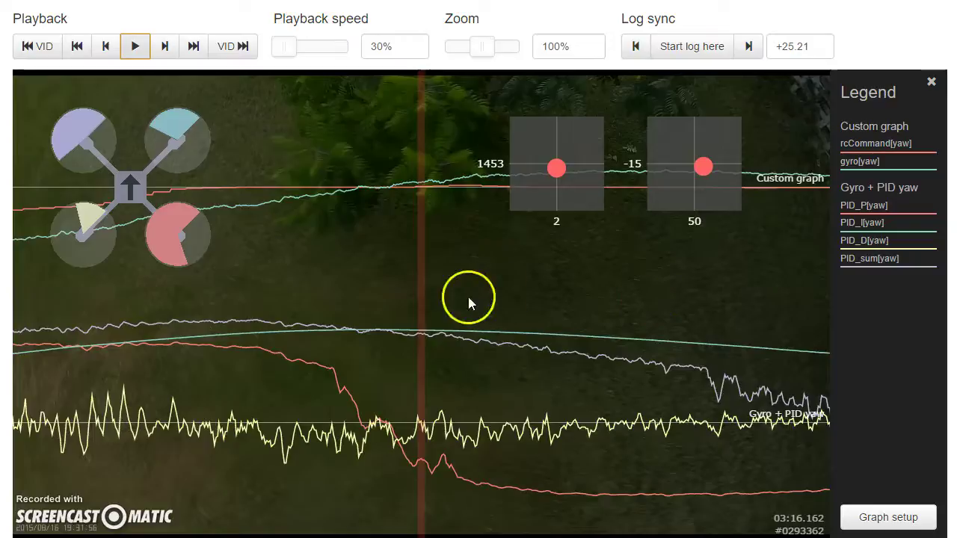
mouse_move(468, 296)
left_mouse_down()
mouse_move(507, 284)
mouse_move(956, 289)
left_mouse_up()
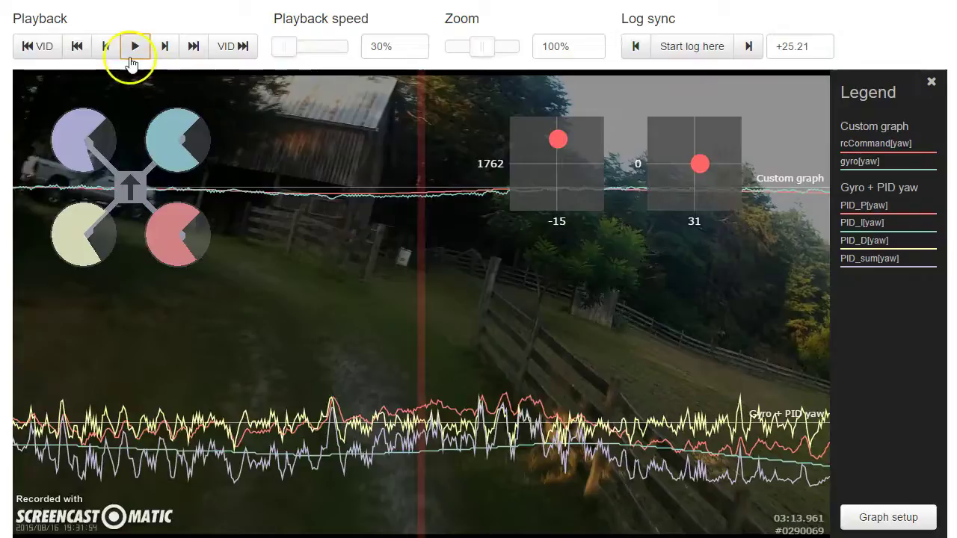
Play and pause through the turn, rewind to about 03:14.7, and open Graph setup.
left_click(133, 46)
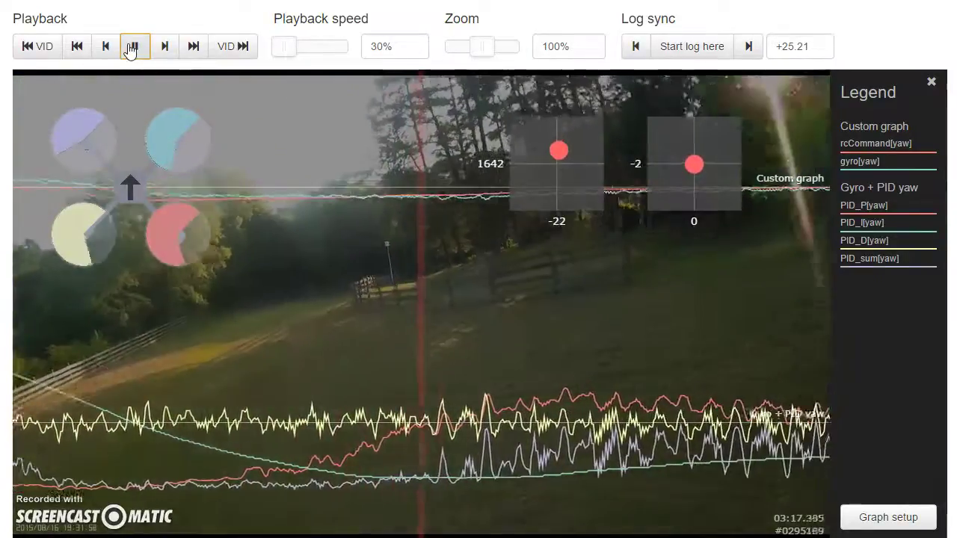
left_click(131, 46)
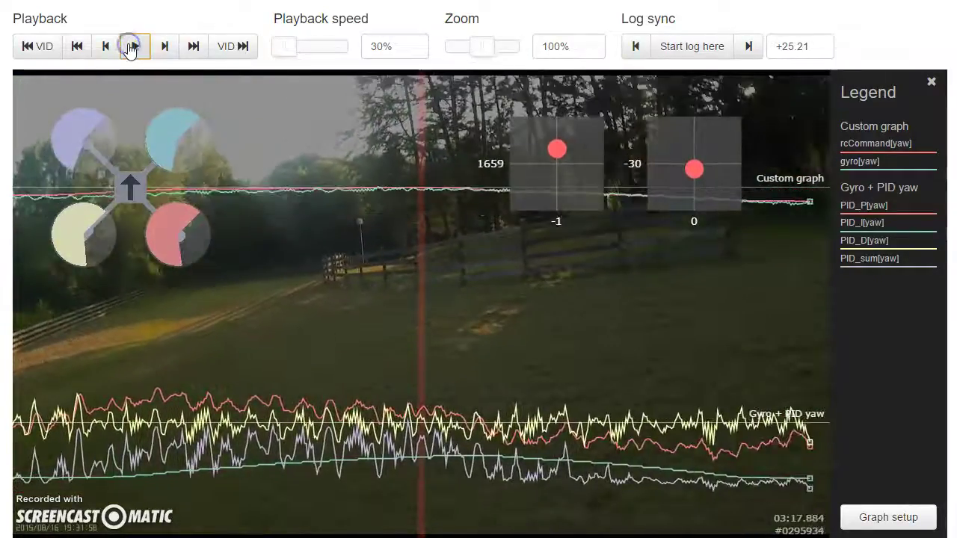
left_click_drag(271, 356, 935, 412)
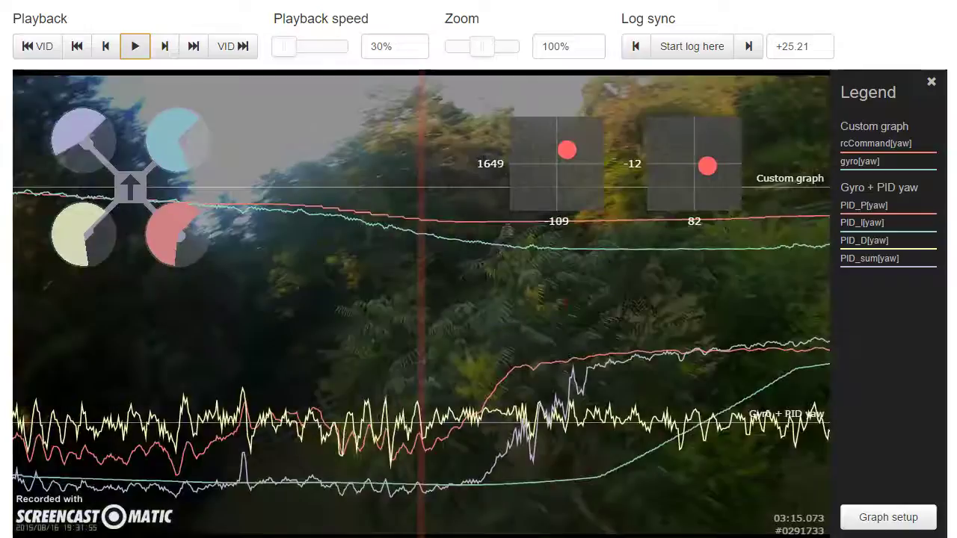
left_click_drag(547, 434, 688, 434)
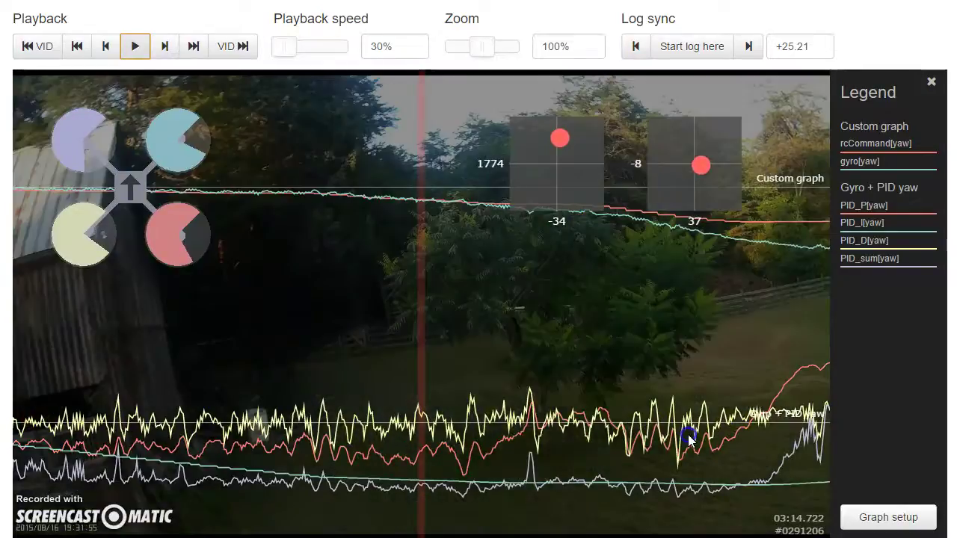
left_click(890, 517)
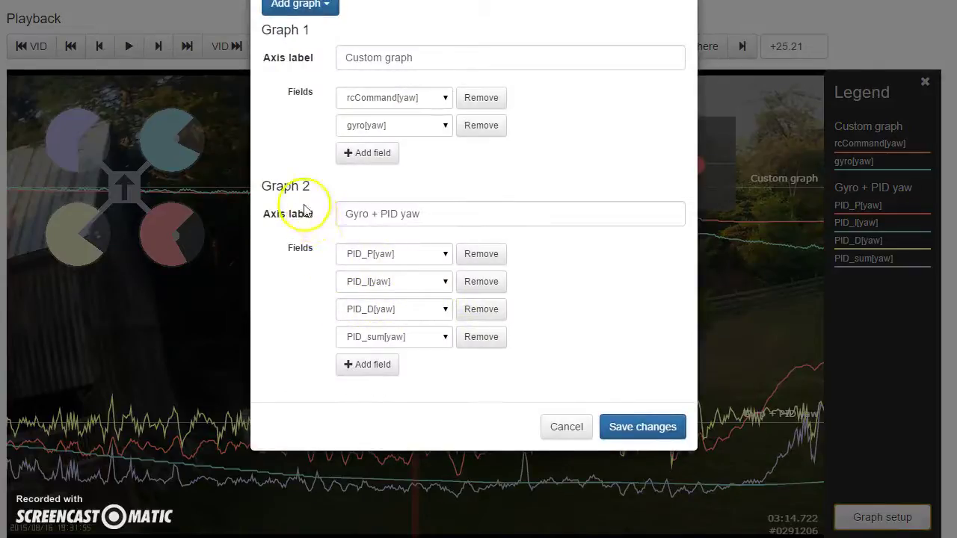
Swap Graph 2's third field from PID_D[yaw] to PID_I[yaw] and save the graph setup.
left_click(442, 313)
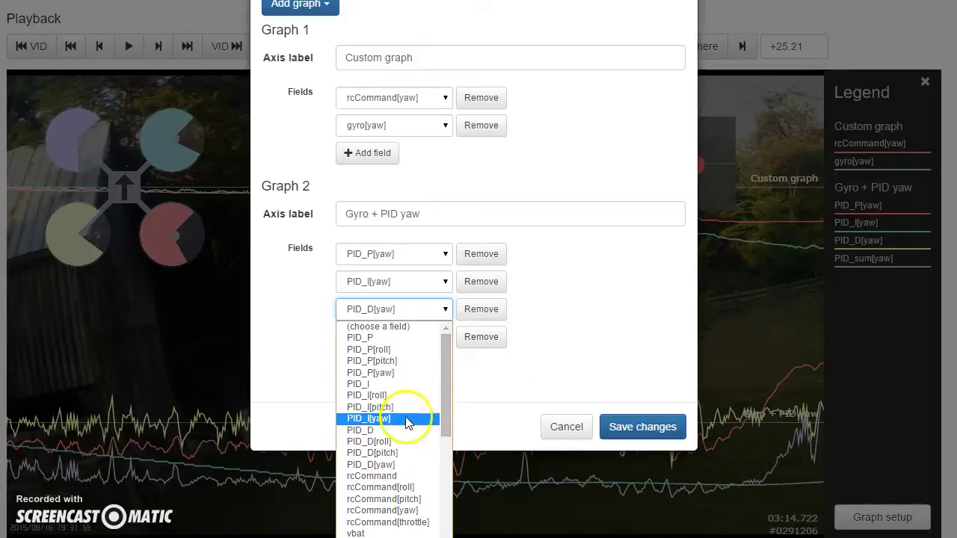
left_click(406, 418)
left_click(682, 427)
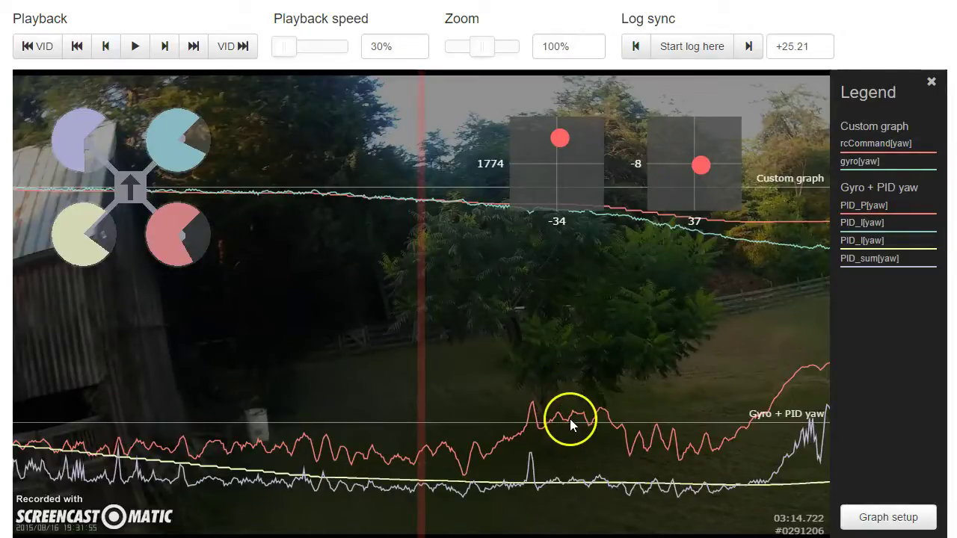
Step back to about 03:14.5 and play forward with the new PID_I yaw trace shown.
scroll(565, 420, "up", 5)
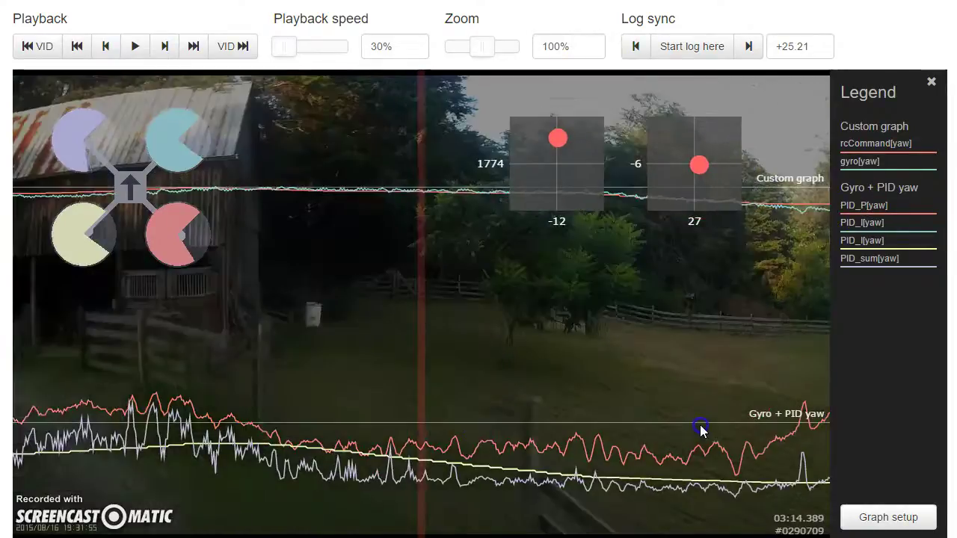
left_click(544, 498)
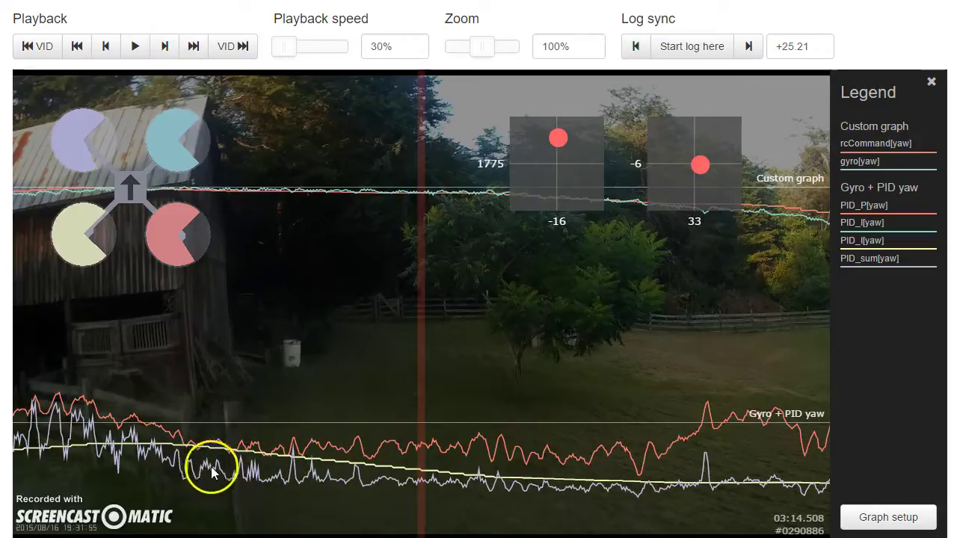
left_click(545, 355)
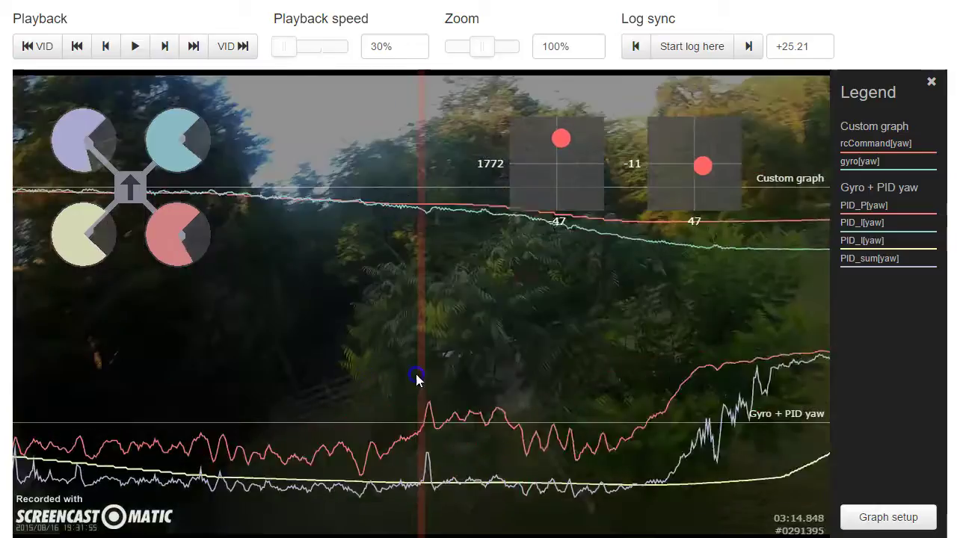
Rewind to about 03:15.1 and play into the turn, pausing at 03:15.41 as I-term ramps.
mouse_move(479, 381)
left_mouse_down()
mouse_move(551, 397)
mouse_move(405, 394)
mouse_move(388, 382)
left_mouse_up()
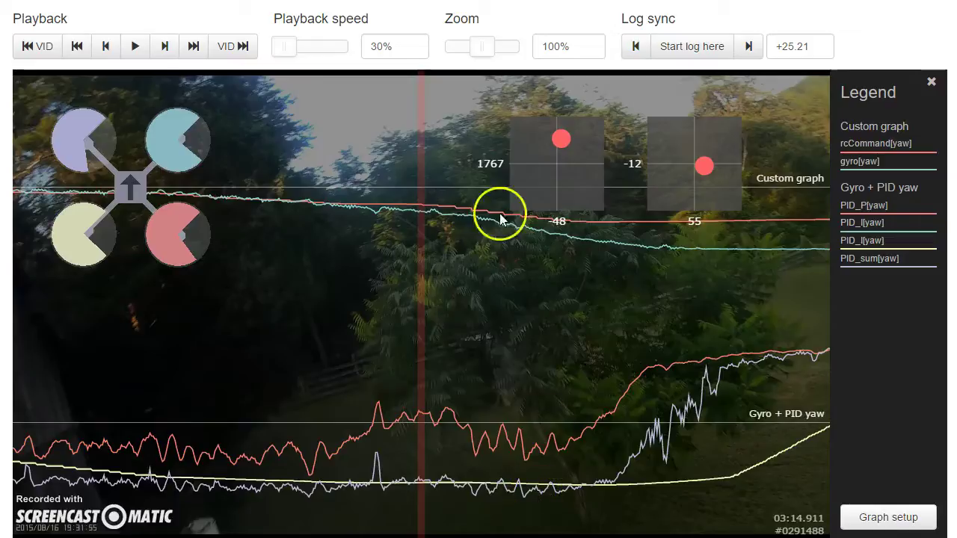
mouse_move(513, 267)
left_mouse_down()
mouse_move(556, 310)
mouse_move(400, 310)
left_mouse_up()
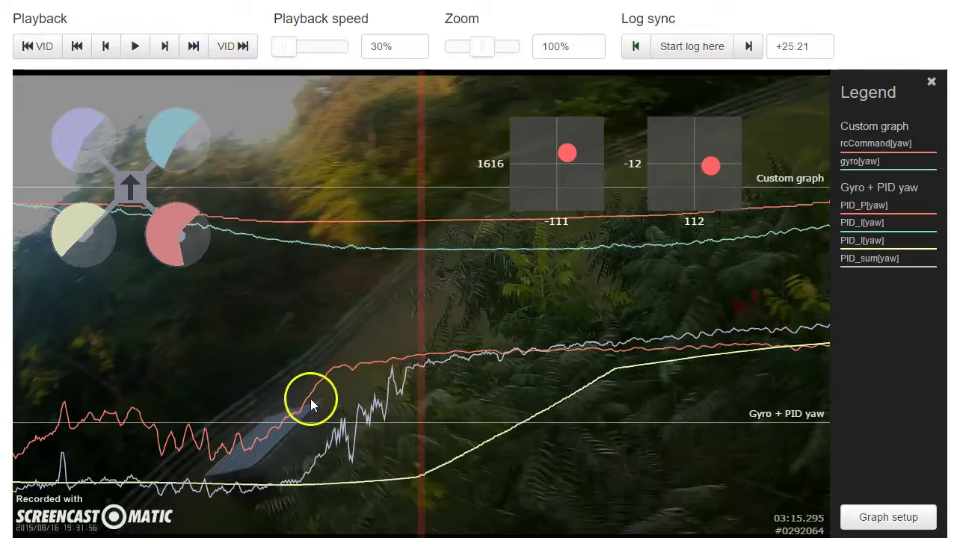
left_click_drag(344, 374, 395, 410)
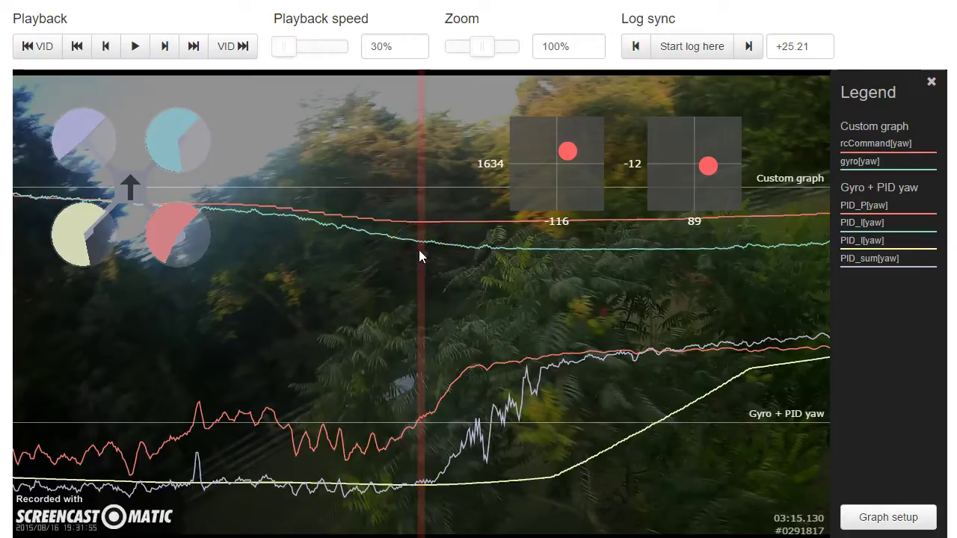
left_click(487, 378)
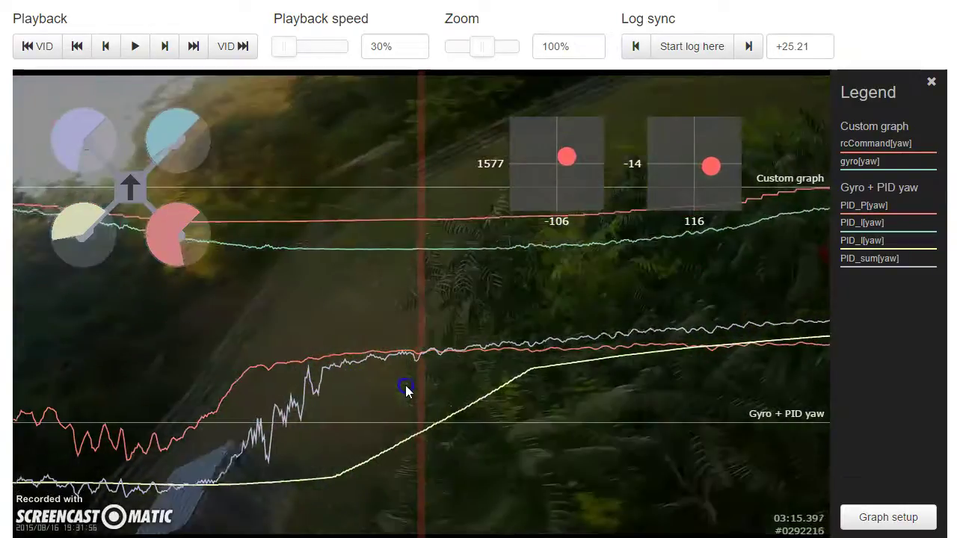
left_click(397, 386)
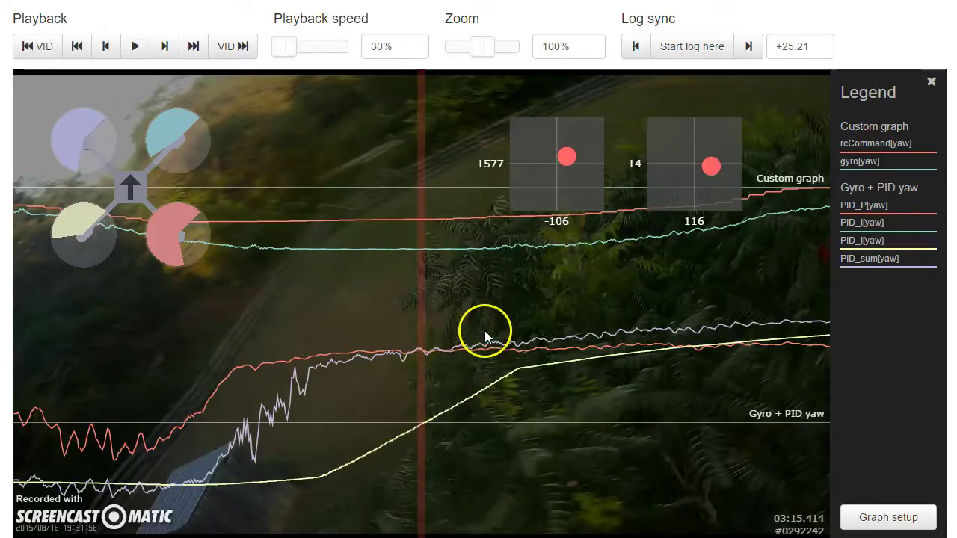
Advance the log to about 03:15.62, where the yellow I-term trace plateaus high.
left_click_drag(668, 303, 587, 321)
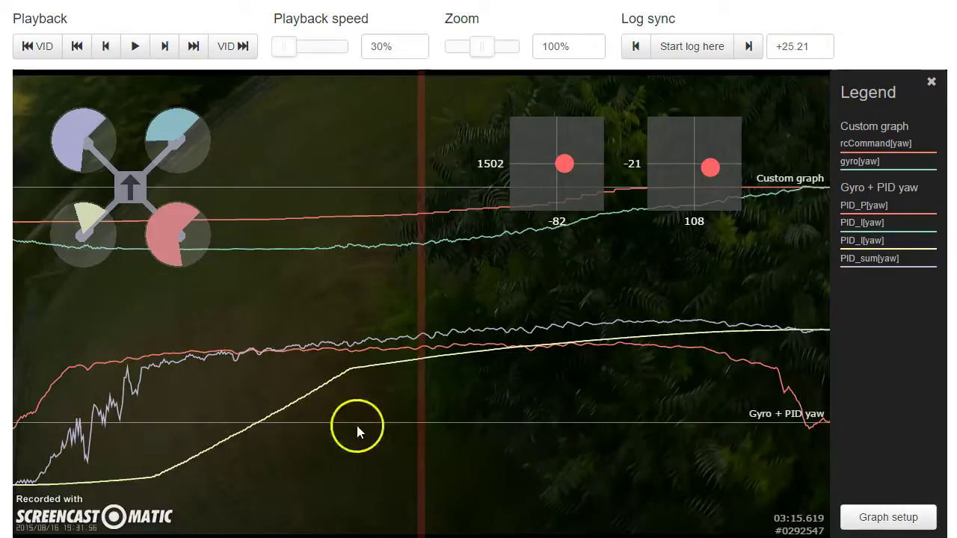
Rewind the log to 03:14.7, then step forward in small drags to about 03:15.89.
mouse_move(324, 447)
left_mouse_down()
mouse_move(726, 443)
mouse_move(671, 447)
left_mouse_up()
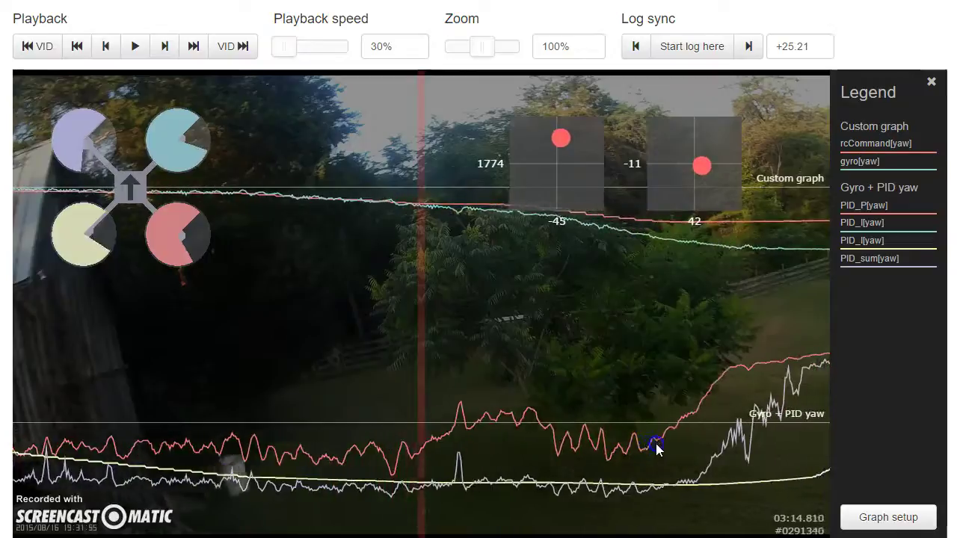
left_click_drag(655, 447, 616, 445)
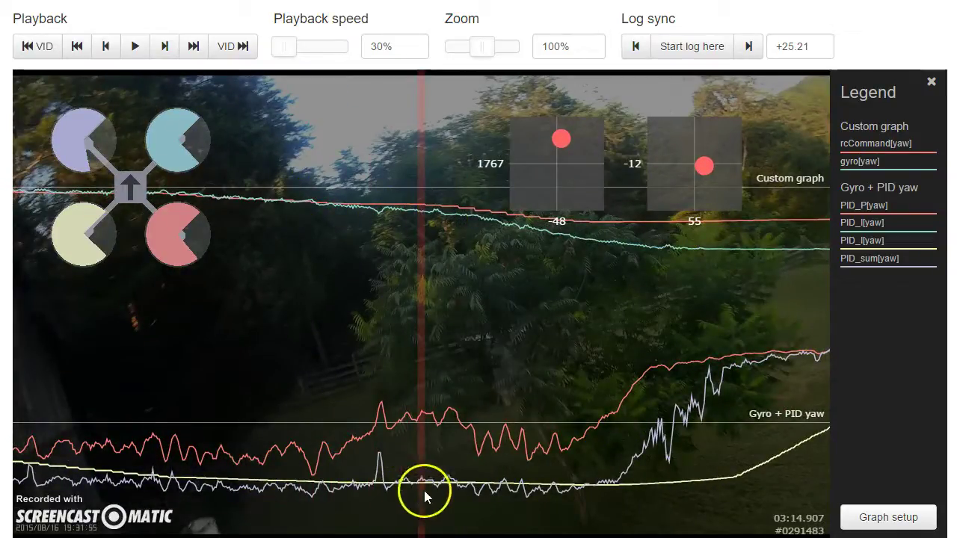
left_click_drag(553, 475, 473, 482)
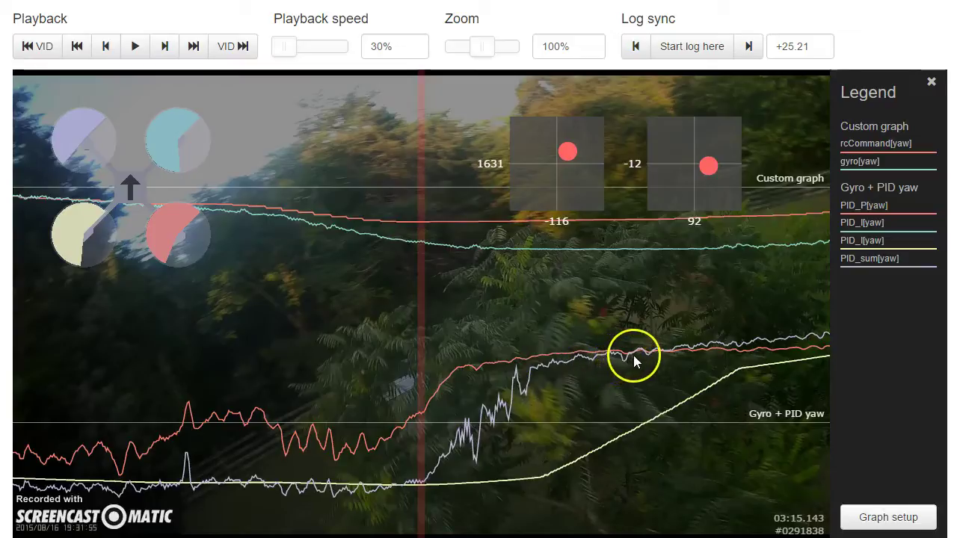
left_click_drag(558, 431, 457, 406)
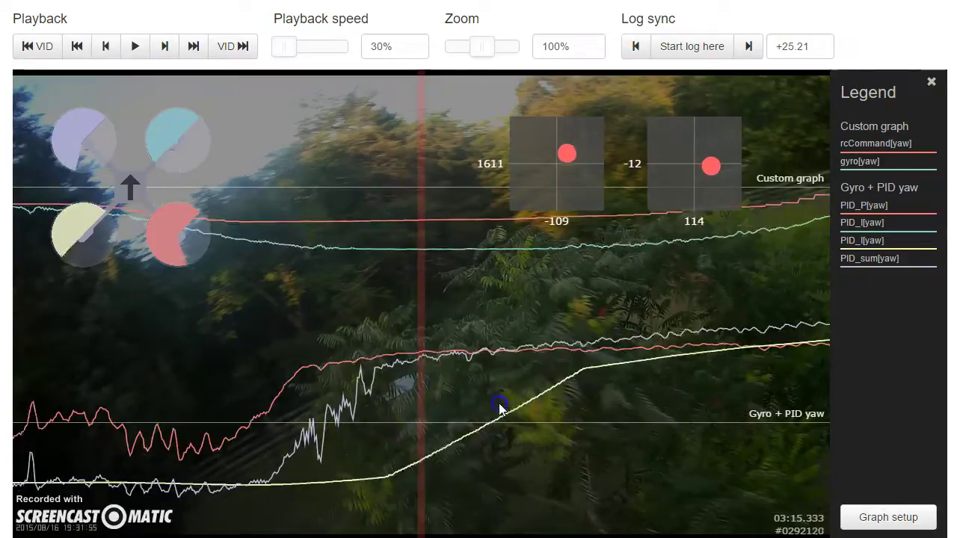
left_click_drag(524, 399, 458, 400)
left_click_drag(534, 391, 498, 392)
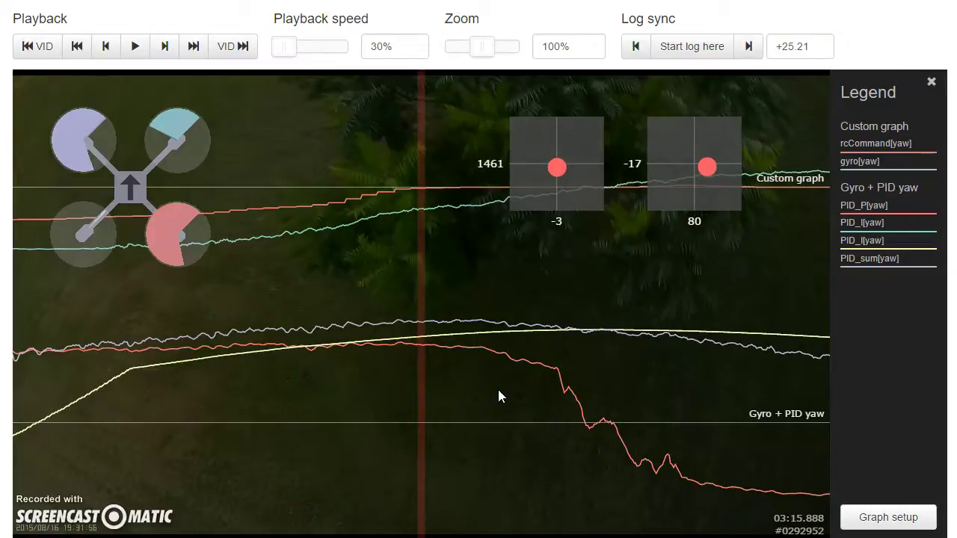
Nudge the log to 03:15.9, back to 03:15.8, then forward to 03:16.44.
left_click_drag(498, 391, 411, 395)
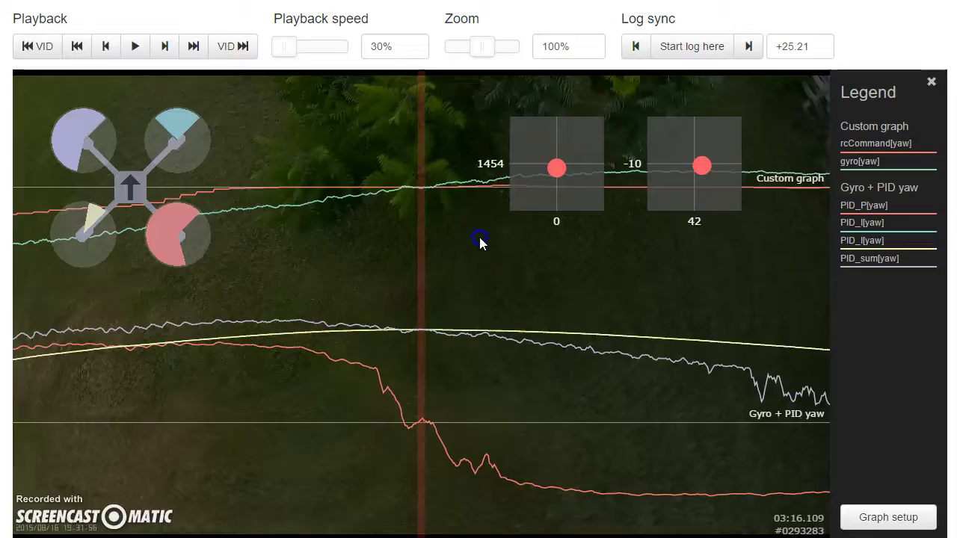
left_click_drag(481, 242, 471, 247)
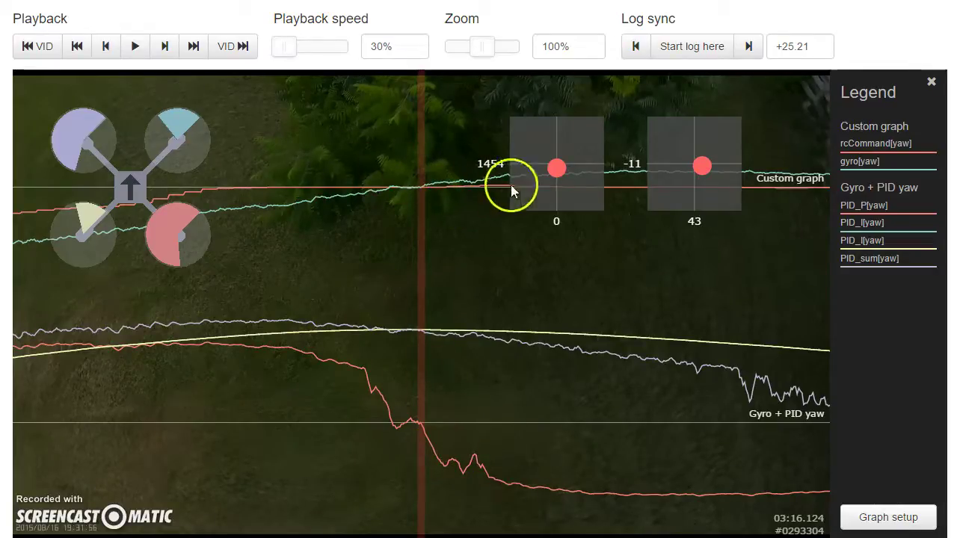
mouse_move(494, 221)
left_mouse_down()
mouse_move(486, 292)
mouse_move(614, 292)
left_mouse_up()
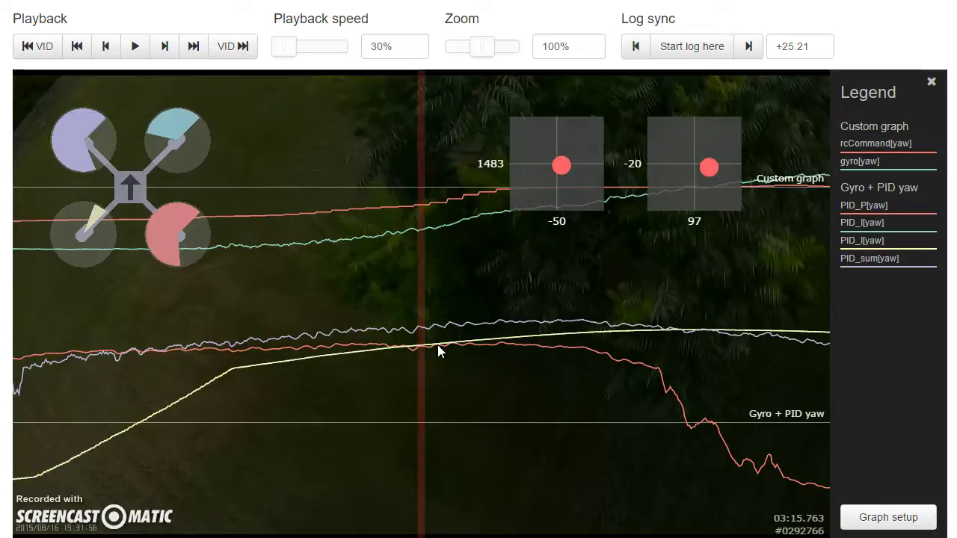
mouse_move(534, 343)
left_mouse_down()
mouse_move(485, 374)
mouse_move(397, 384)
left_mouse_up()
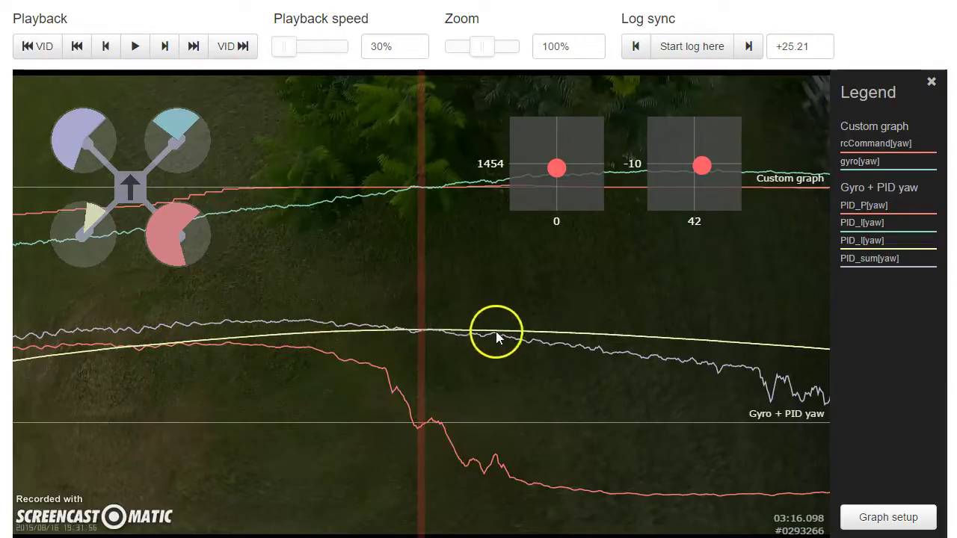
left_click_drag(619, 344, 480, 350)
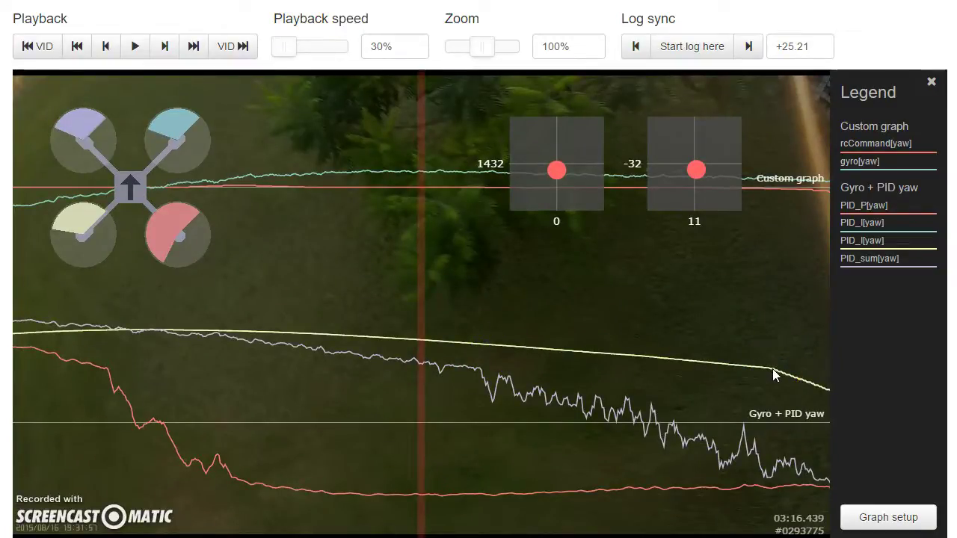
Sweep back and forth across the yaw traces on the graph.
left_click_drag(639, 412, 154, 426)
mouse_move(157, 428)
left_mouse_down()
mouse_move(154, 436)
mouse_move(150, 423)
left_mouse_up()
left_click_drag(518, 426, 659, 422)
left_click_drag(658, 420, 116, 333)
Step the log back slightly, then advance past the yaw drop to 03:17.03.
left_click_drag(288, 455, 295, 451)
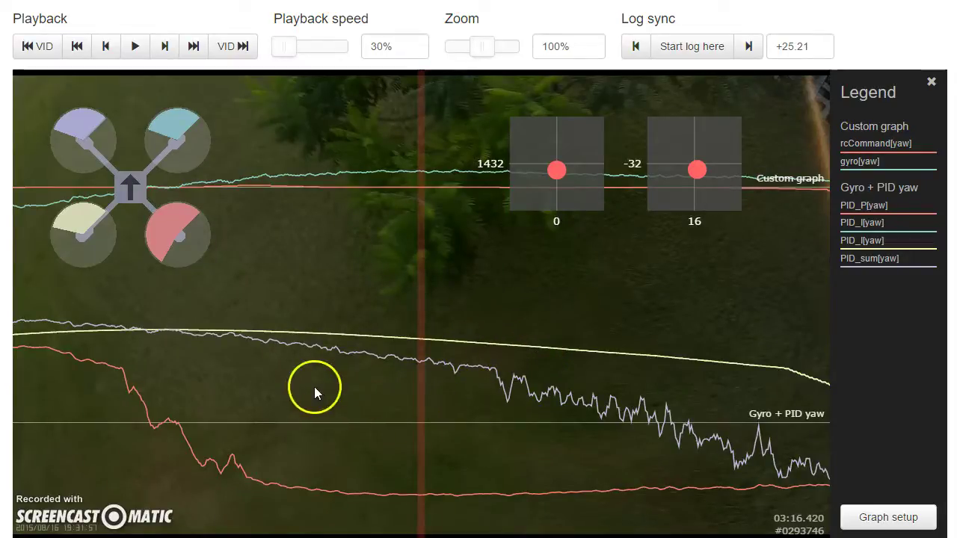
left_click_drag(314, 386, 332, 389)
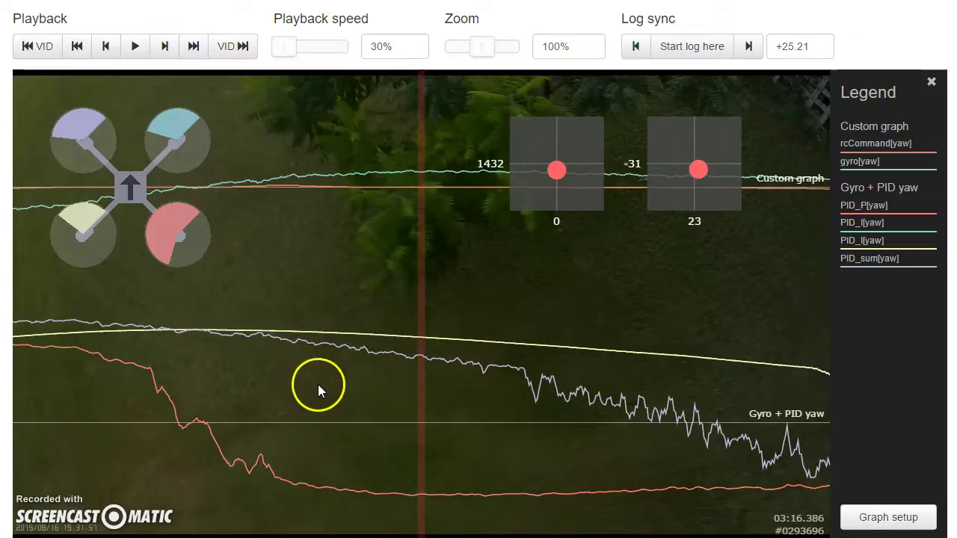
mouse_move(475, 413)
left_mouse_down()
mouse_move(359, 421)
mouse_move(321, 412)
left_mouse_up()
left_click_drag(568, 417, 459, 424)
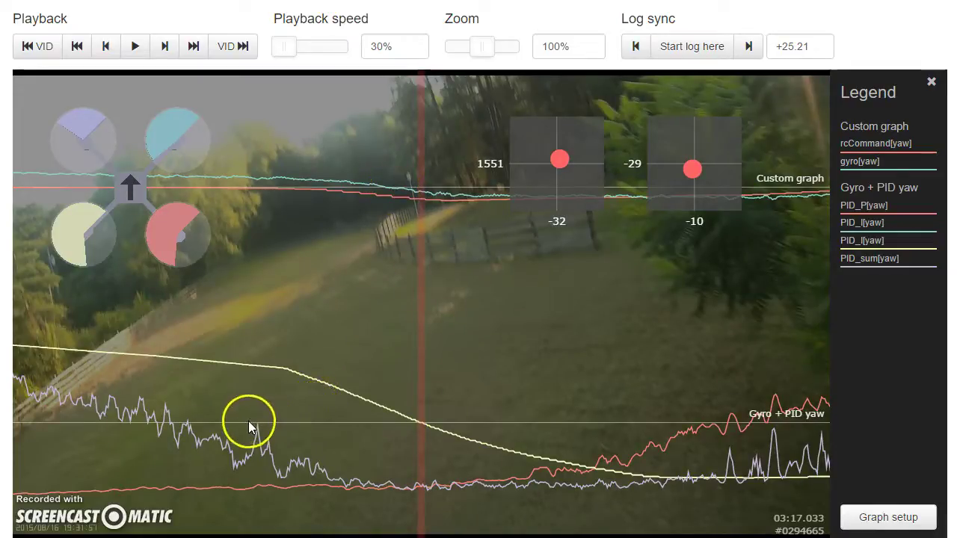
Compare the yaw drop by rewinding to 03:16.3, advancing through it, and returning.
mouse_move(248, 421)
left_mouse_down()
mouse_move(532, 412)
mouse_move(510, 402)
left_mouse_up()
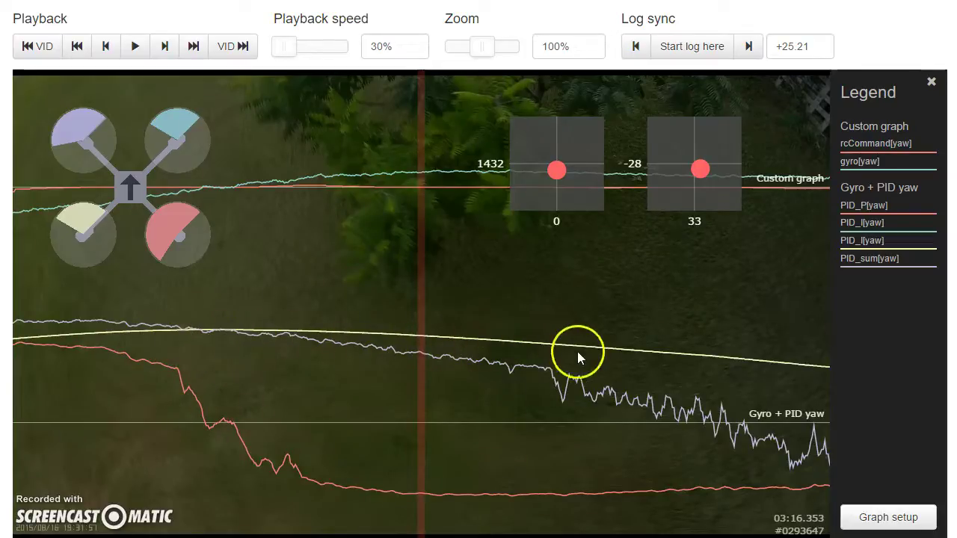
left_click_drag(742, 371, 595, 375)
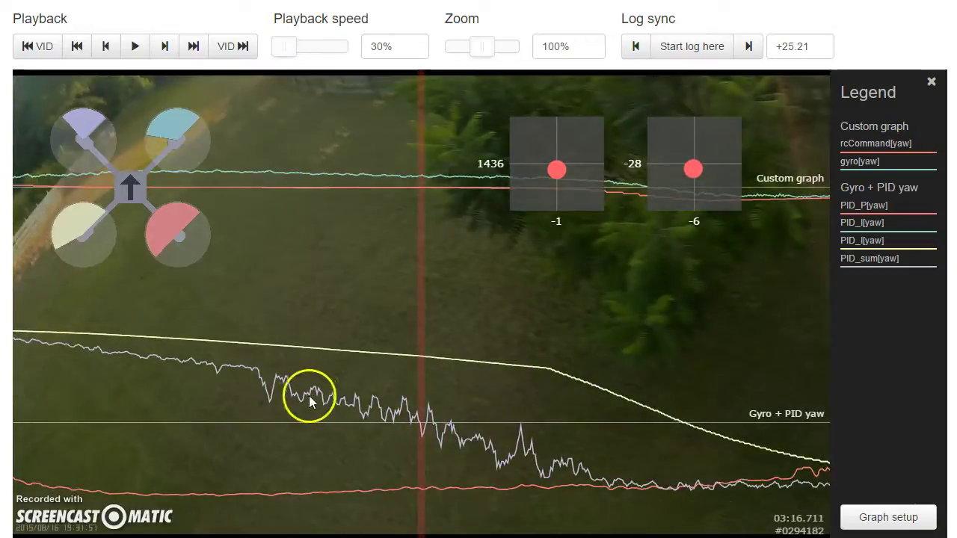
left_click_drag(309, 395, 444, 395)
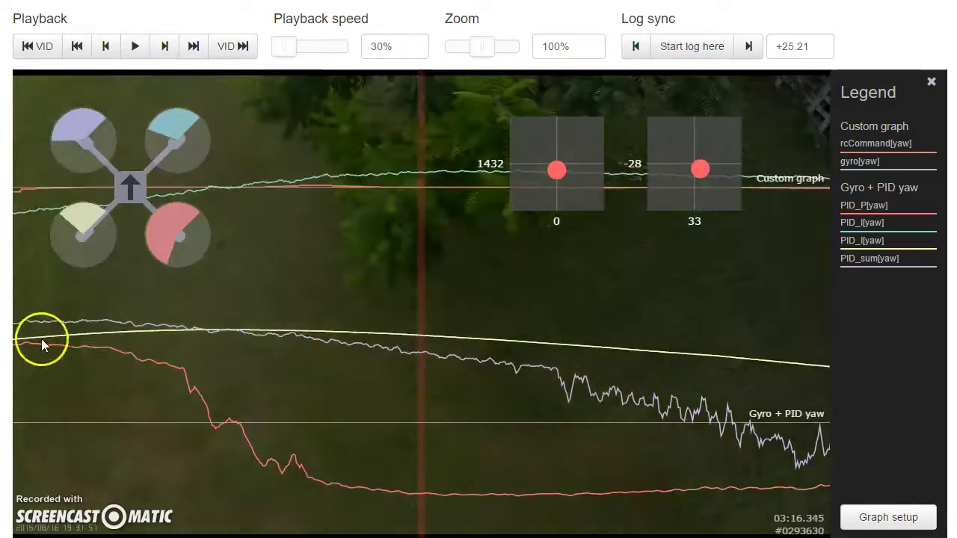
Fine-tune around 03:16.5, then rewind the log to about 03:15.05.
left_click(384, 363)
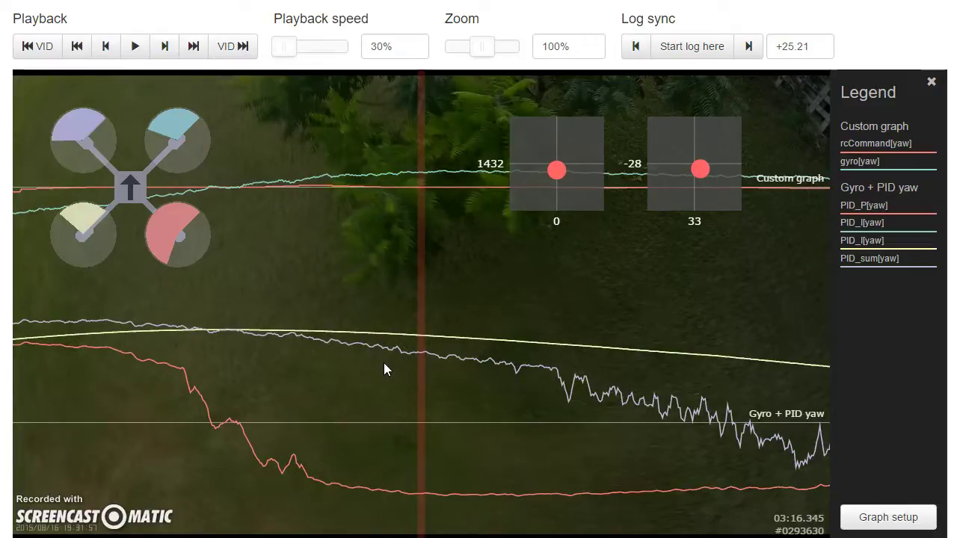
mouse_move(400, 369)
left_mouse_down()
mouse_move(327, 379)
mouse_move(361, 387)
left_mouse_up()
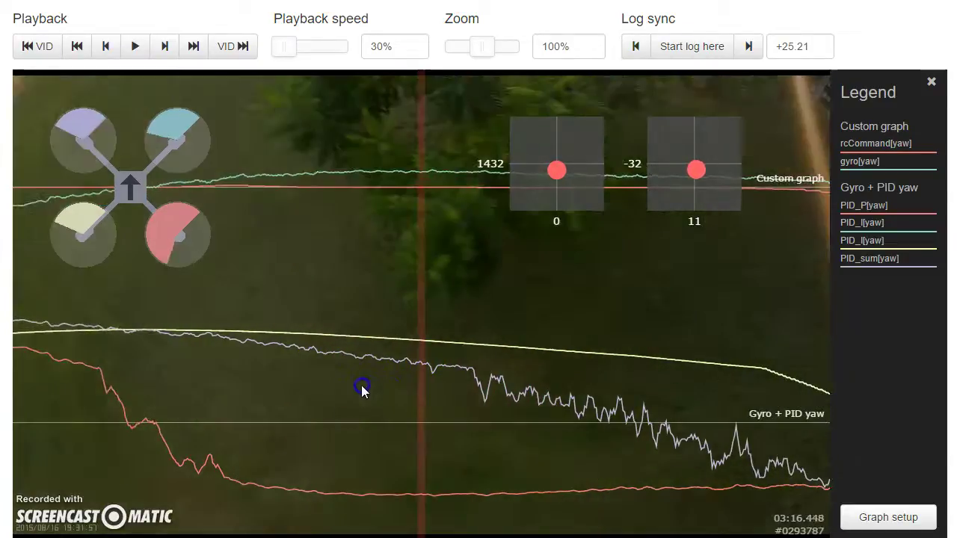
left_click_drag(362, 386, 374, 389)
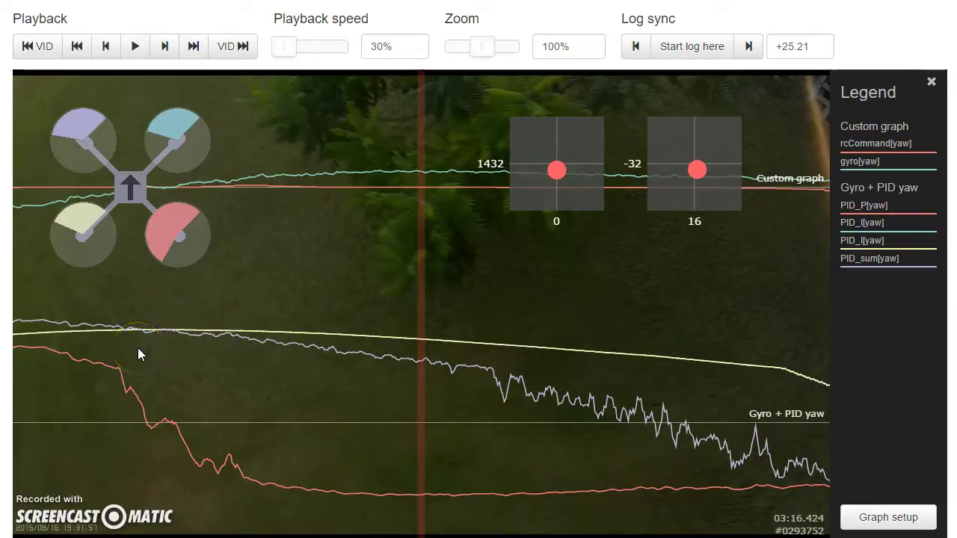
left_click_drag(193, 372, 486, 378)
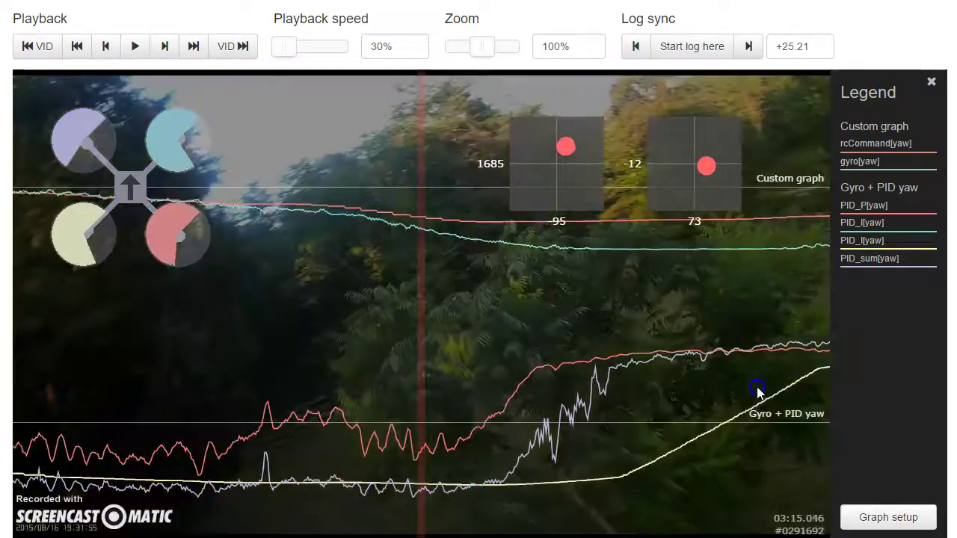
Scrub from the start of the turn through mid-turn and past the yaw drop.
mouse_move(486, 378)
left_mouse_down()
mouse_move(745, 389)
mouse_move(726, 387)
left_mouse_up()
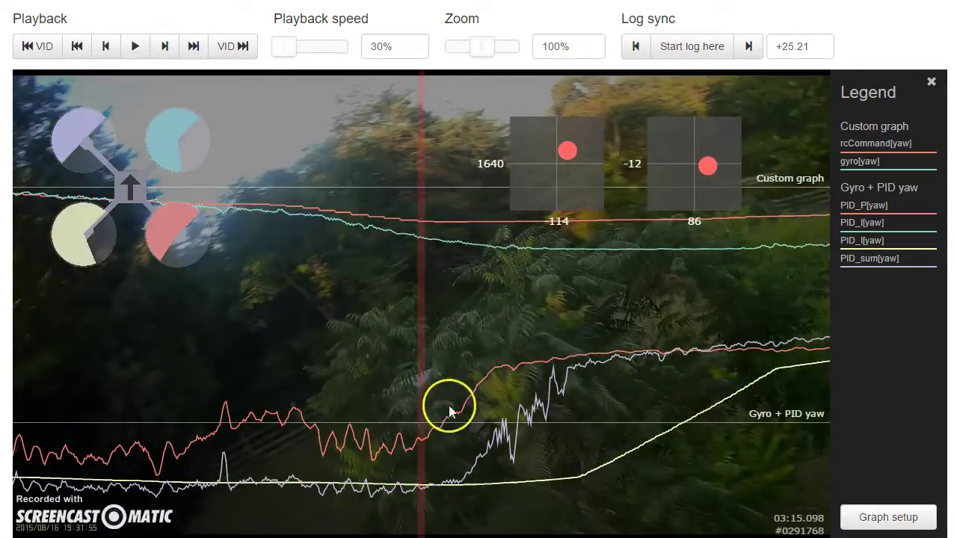
left_click_drag(490, 407, 505, 460)
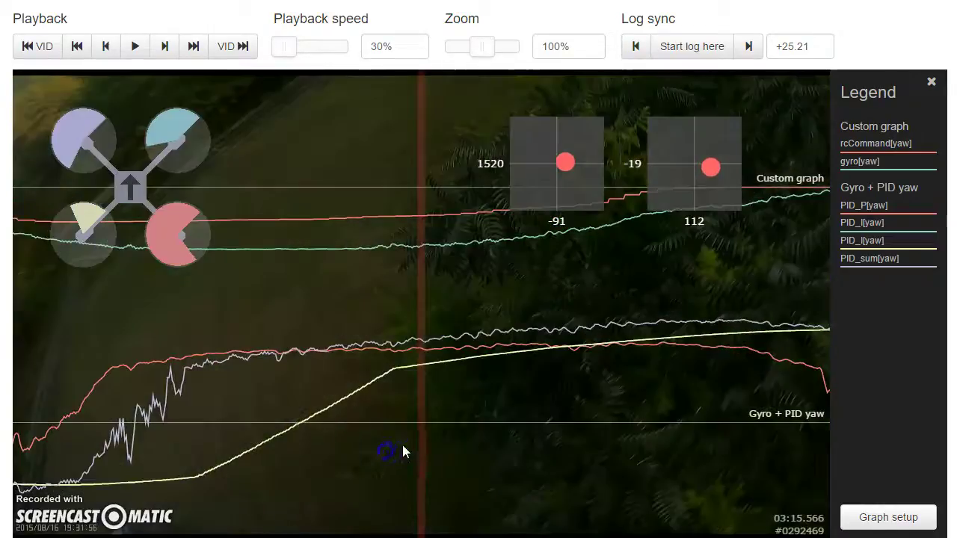
left_click_drag(133, 434, 333, 443)
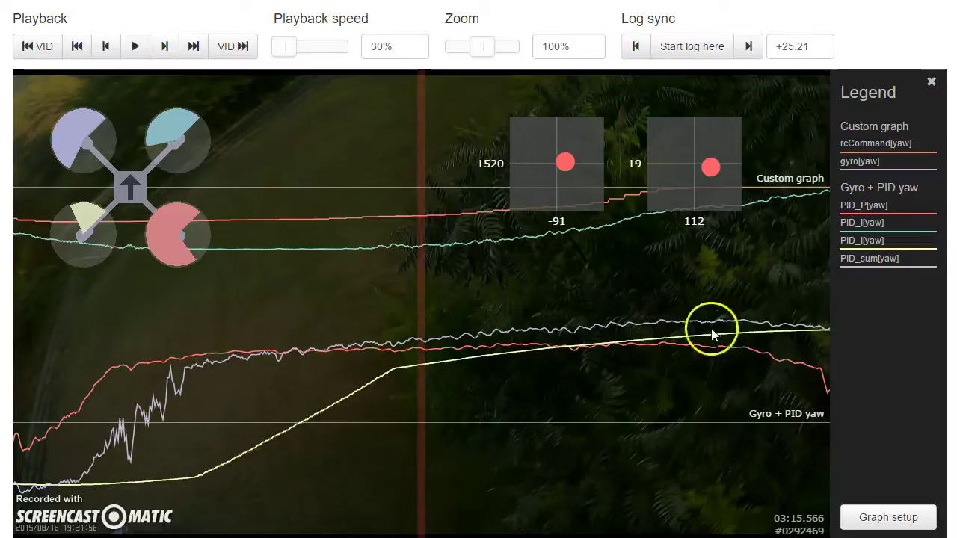
left_click_drag(730, 364, 288, 404)
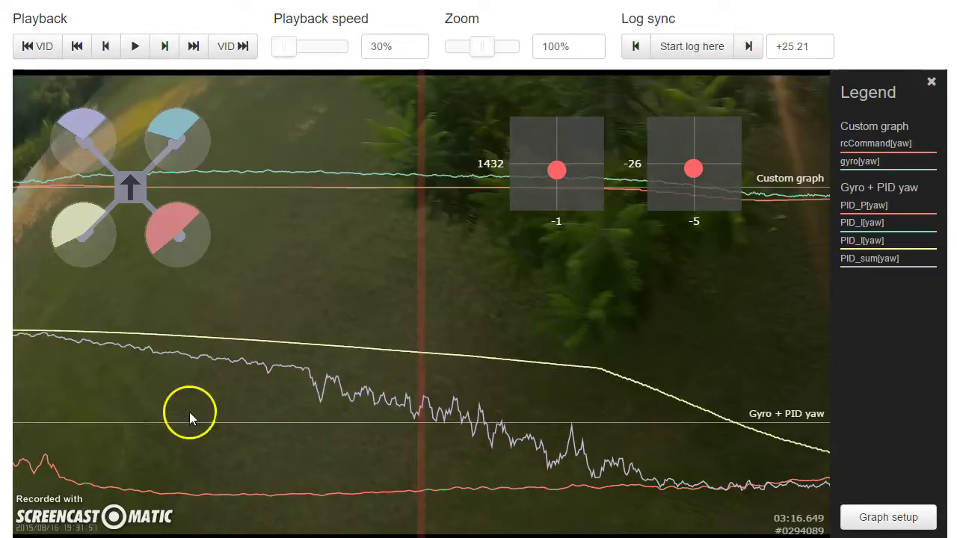
Rewind to about 03:15.7, then advance to 03:16.726 where the I-term declines.
left_click_drag(190, 412, 417, 404)
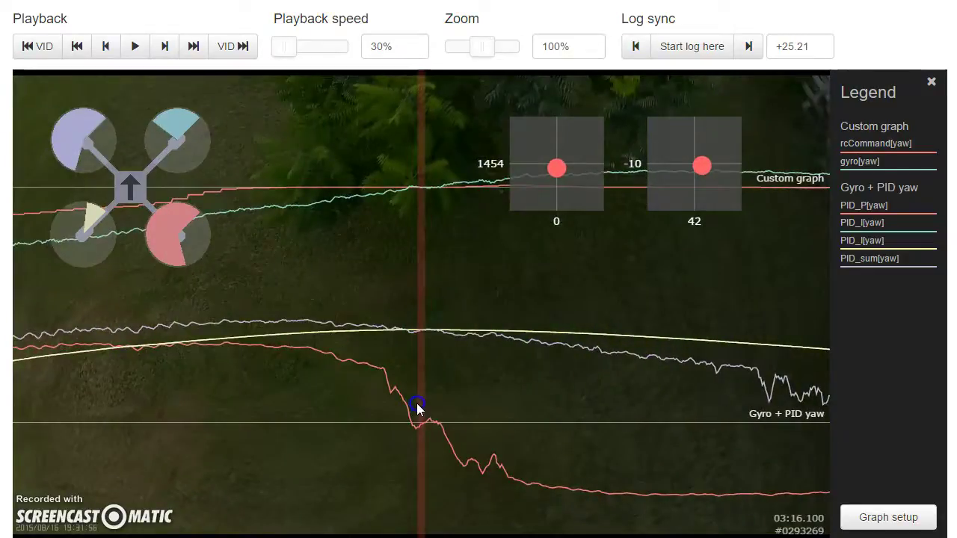
left_click_drag(324, 409, 471, 404)
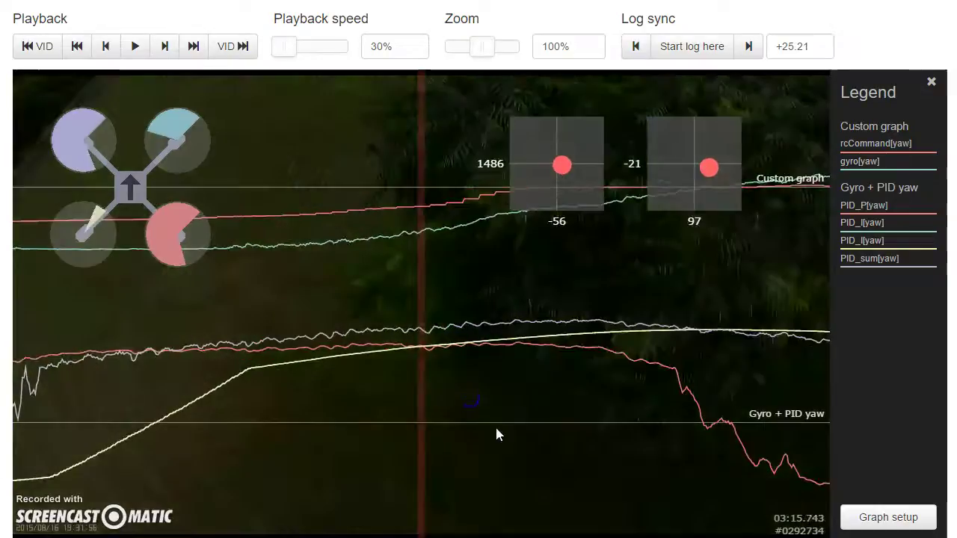
left_click(456, 298)
mouse_move(547, 402)
left_mouse_down()
mouse_move(437, 415)
mouse_move(469, 402)
left_mouse_up()
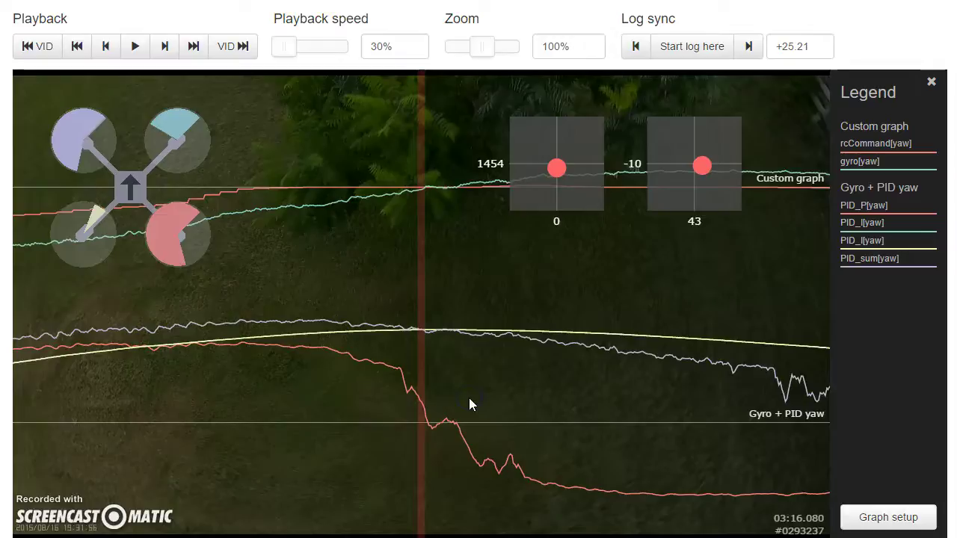
left_click_drag(474, 392, 473, 389)
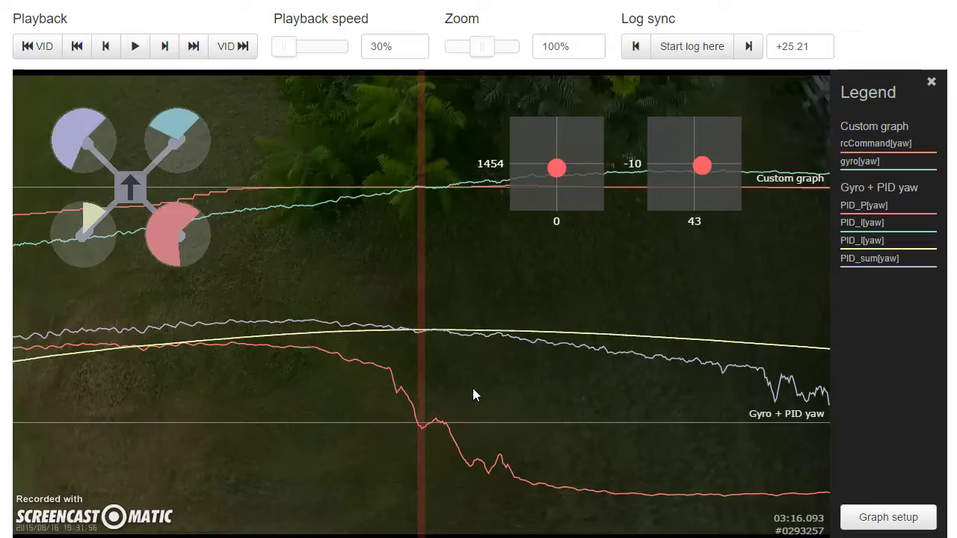
left_click_drag(511, 369, 540, 363)
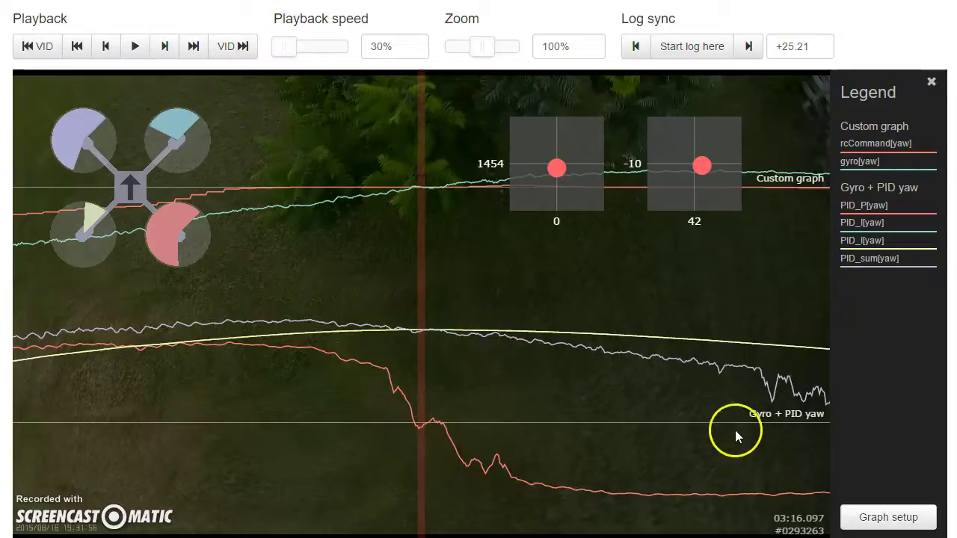
Scrub the log back from 03:16.73 to 03:16.135 at the red yaw plunge.
left_click(478, 429)
left_click_drag(479, 428, 488, 429)
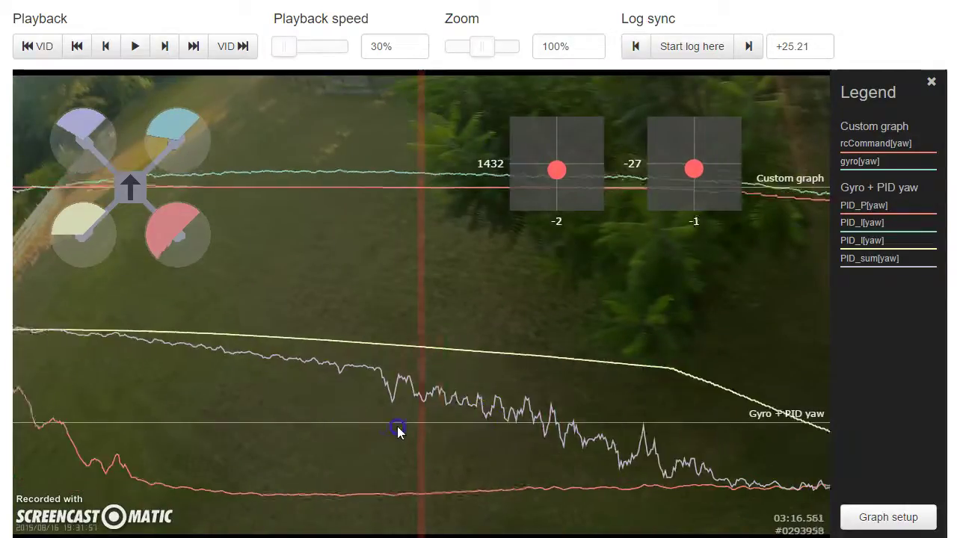
left_click_drag(341, 429, 568, 432)
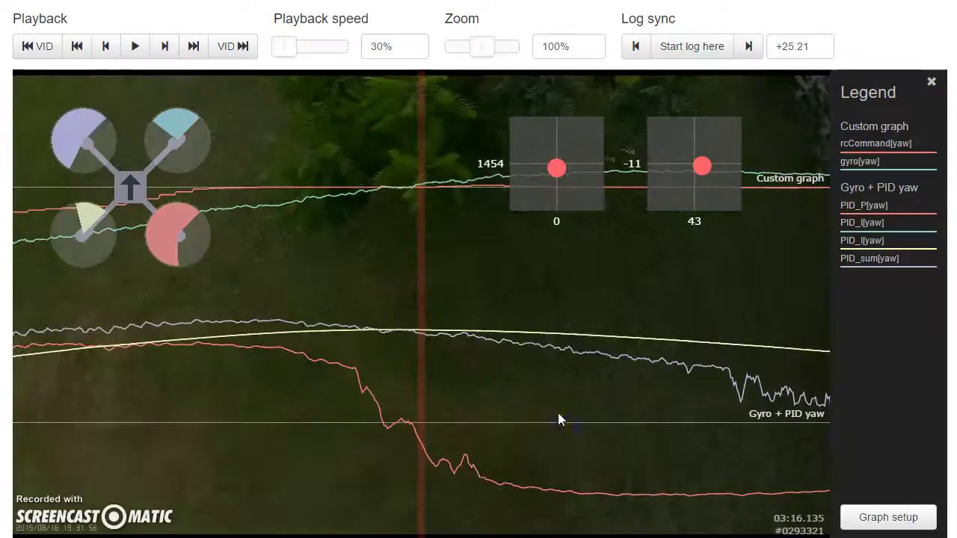